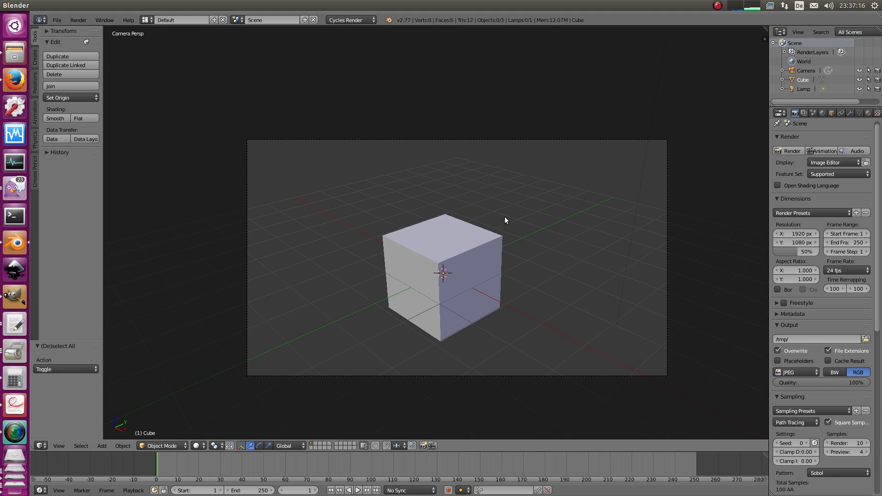
Change the Cycles render feature set to Experimental.
{"action": "scroll", "coordinate": [503, 220], "scroll_direction": "down", "scroll_amount": 1}
{"action": "middle_click_drag", "start_coordinate": [809, 220], "coordinate": [799, 189]}
{"action": "mouse_move", "coordinate": [456, 217]}
{"action": "middle_mouse_down", "text": "shift"}
{"action": "mouse_move", "coordinate": [463, 220]}
{"action": "mouse_move", "coordinate": [420, 220]}
{"action": "mouse_move", "coordinate": [518, 192]}
{"action": "mouse_move", "coordinate": [480, 252]}
{"action": "mouse_move", "coordinate": [456, 202]}
{"action": "middle_mouse_up", "text": "shift"}
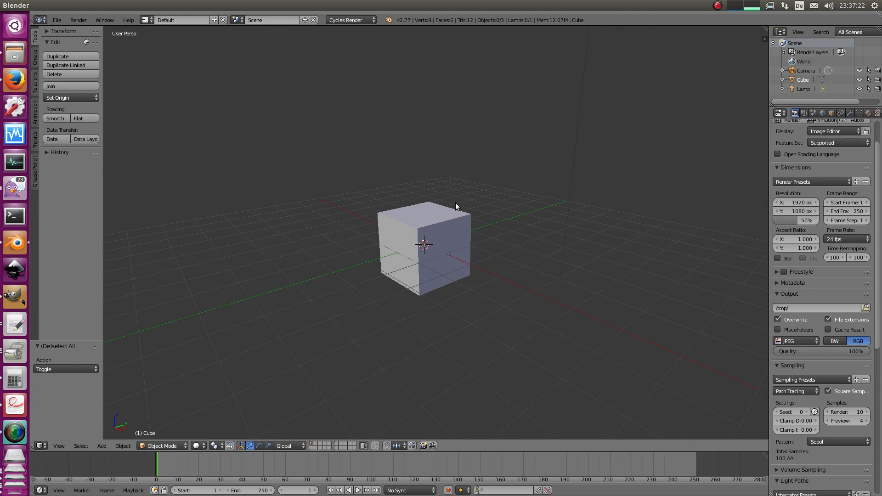
{"action": "scroll", "coordinate": [781, 194], "scroll_direction": "up", "scroll_amount": 2}
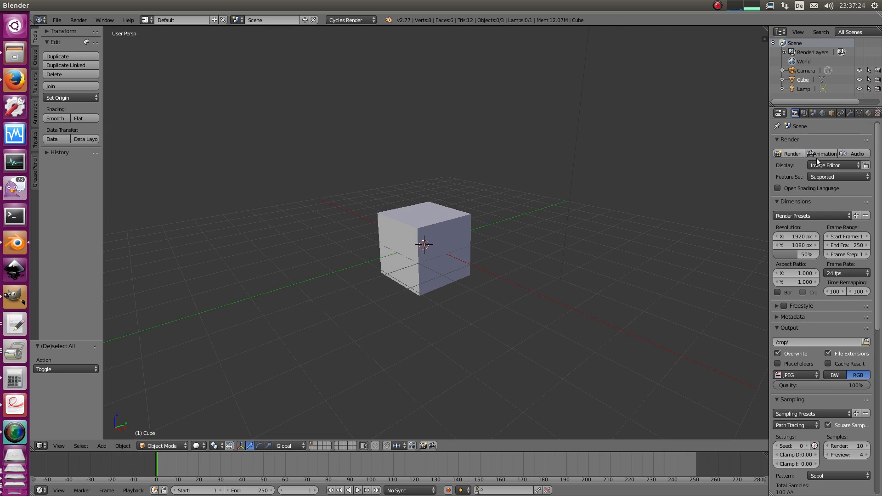
{"action": "left_click", "coordinate": [823, 178]}
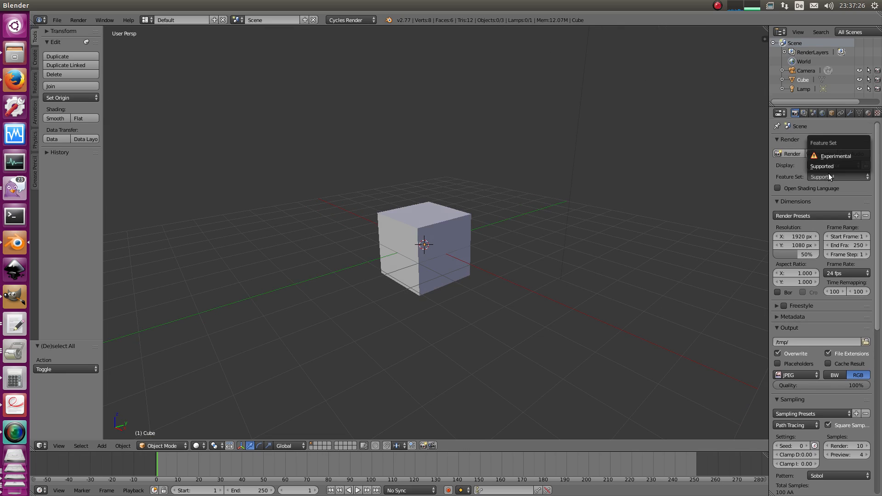
{"action": "left_click", "coordinate": [826, 161]}
{"action": "middle_click_drag", "start_coordinate": [704, 197], "coordinate": [486, 238]}
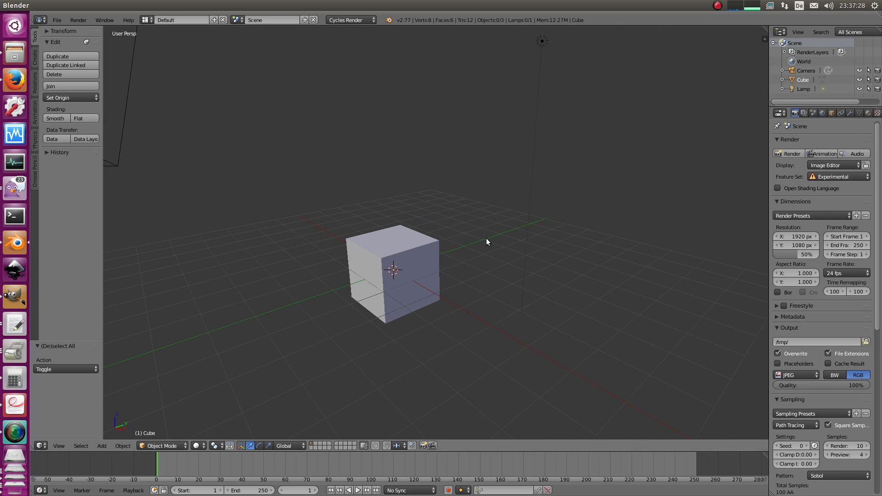
{"action": "scroll", "coordinate": [829, 195], "scroll_direction": "down", "scroll_amount": 1}
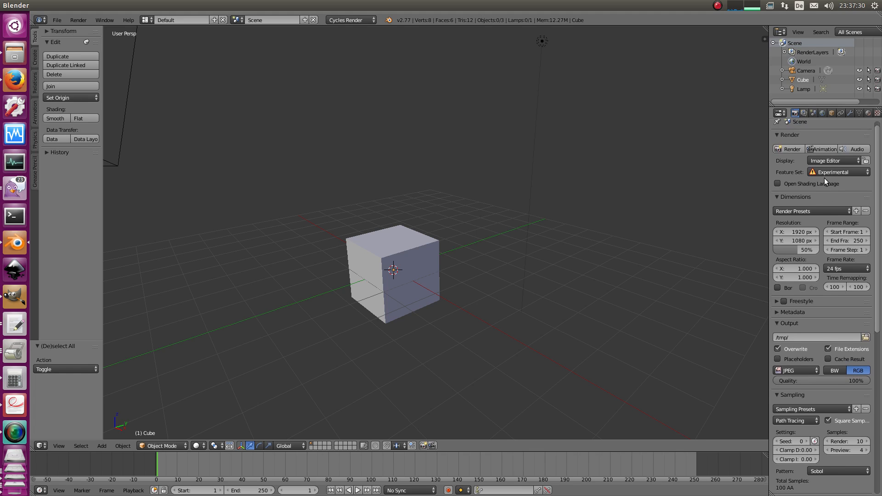
Select the cube, inspect its mesh in Edit Mode, and return to Object Mode in the camera view.
{"action": "middle_click_drag", "start_coordinate": [355, 250], "coordinate": [409, 238]}
{"action": "right_click_drag", "start_coordinate": [409, 238], "coordinate": [414, 233]}
{"action": "right_click", "coordinate": [412, 241]}
{"action": "key", "text": "Tab"}
{"action": "middle_click_drag", "start_coordinate": [411, 241], "coordinate": [430, 239]}
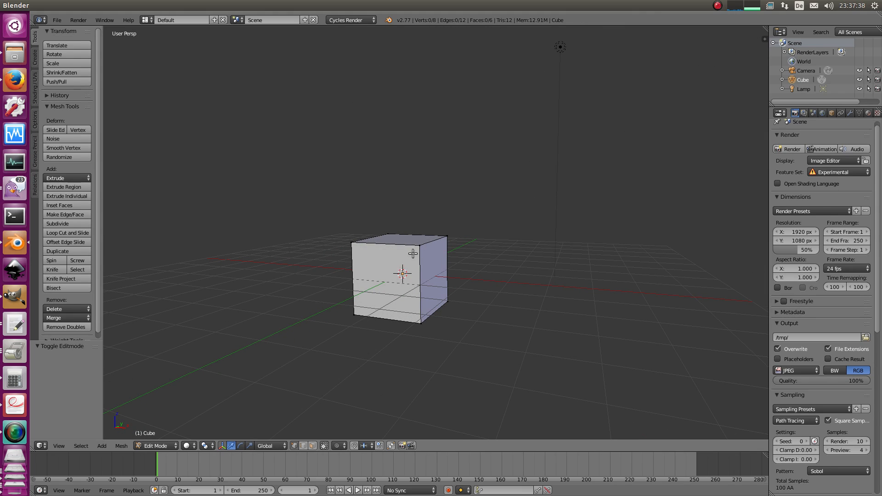
{"action": "key", "text": "Tab"}
{"action": "middle_click_drag", "start_coordinate": [449, 258], "coordinate": [437, 262]}
{"action": "key", "text": "KP_0"}
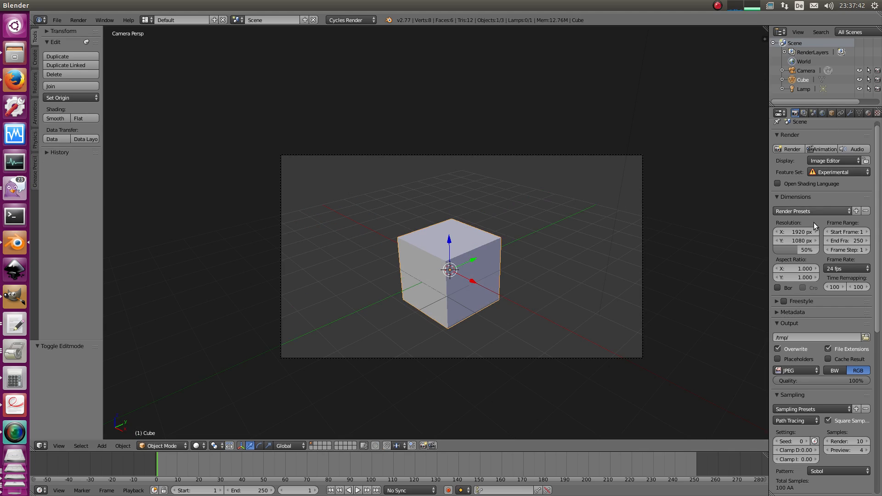
Set the geometry cache's max size to 4000 in the render performance settings.
{"action": "scroll", "coordinate": [804, 276], "scroll_direction": "down", "scroll_amount": 10}
{"action": "scroll", "coordinate": [793, 334], "scroll_direction": "down", "scroll_amount": 3}
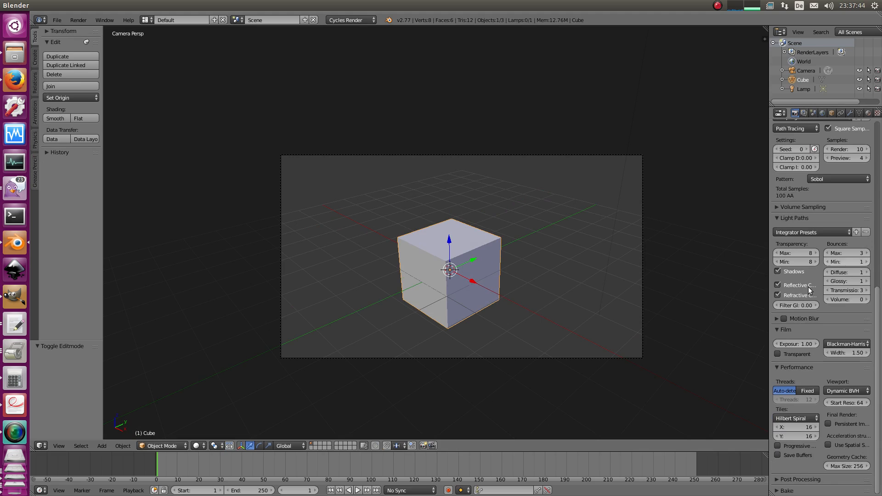
{"action": "left_click", "coordinate": [845, 465]}
{"action": "type", "text": "4000"}
{"action": "key", "text": "Return"}
{"action": "scroll", "coordinate": [842, 169], "scroll_direction": "up", "scroll_amount": 10}
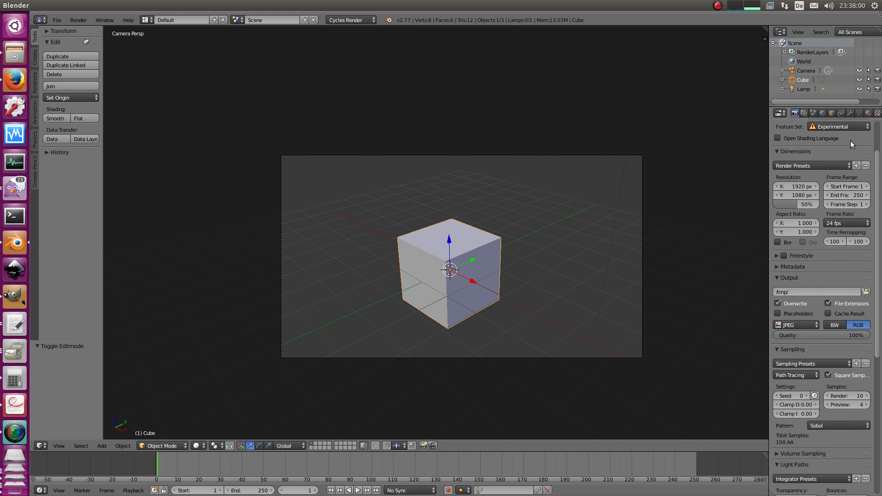
{"action": "scroll", "coordinate": [847, 144], "scroll_direction": "up", "scroll_amount": 5}
Add a Monkey mesh beside the cube by moving it about -3.04 along the X axis.
{"action": "middle_click_drag", "start_coordinate": [410, 285], "coordinate": [447, 271]}
{"action": "key", "text": "Tab"}
{"action": "key", "text": "Tab"}
{"action": "key", "text": "a"}
{"action": "key", "text": "shift+a"}
{"action": "mouse_move", "coordinate": [447, 271]}
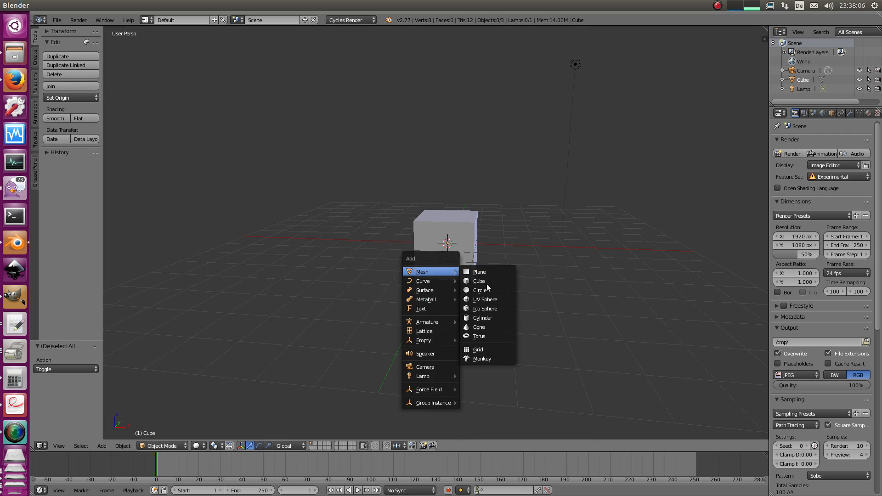
{"action": "left_click", "coordinate": [503, 359]}
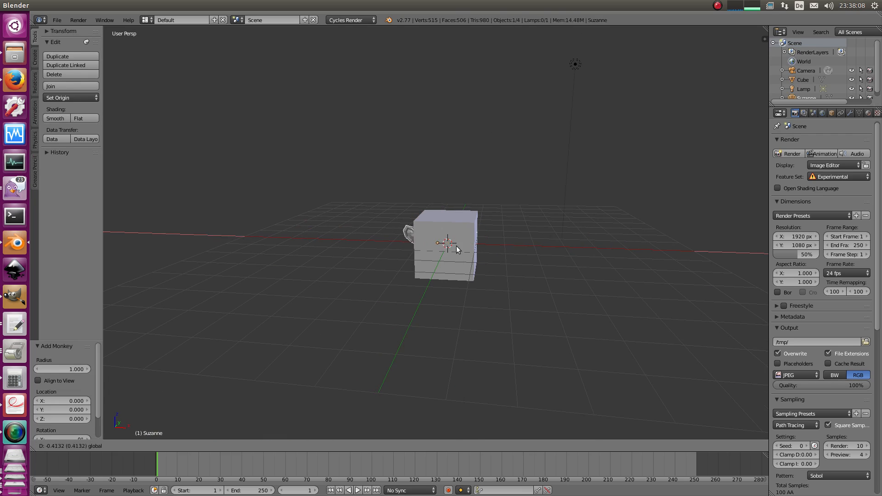
{"action": "key", "text": "g"}
{"action": "key", "text": "x"}
{"action": "left_click", "coordinate": [436, 250]}
{"action": "key", "text": "KP_Decimal"}
{"action": "middle_click_drag", "start_coordinate": [484, 285], "coordinate": [497, 263]}
Select the cube and set its displacement subdivision type to Catmull-Clark.
{"action": "right_click", "coordinate": [541, 254]}
{"action": "middle_click_drag", "start_coordinate": [544, 247], "coordinate": [510, 246]}
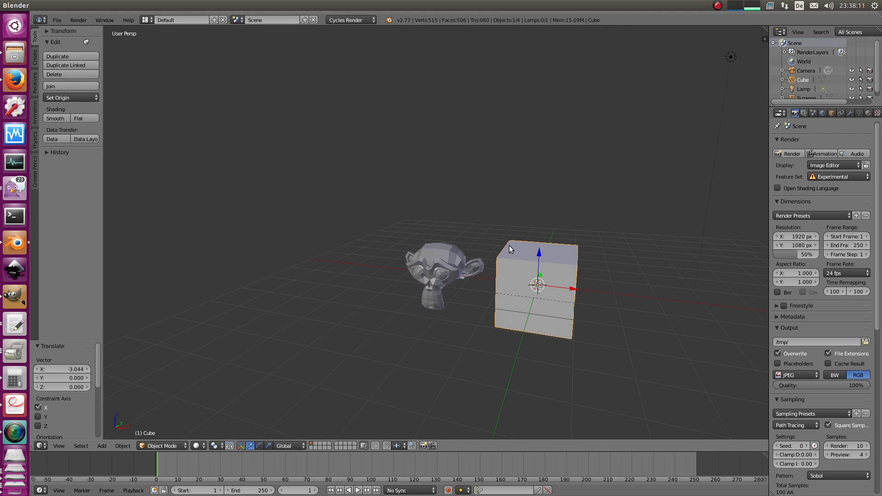
{"action": "left_click", "coordinate": [860, 113]}
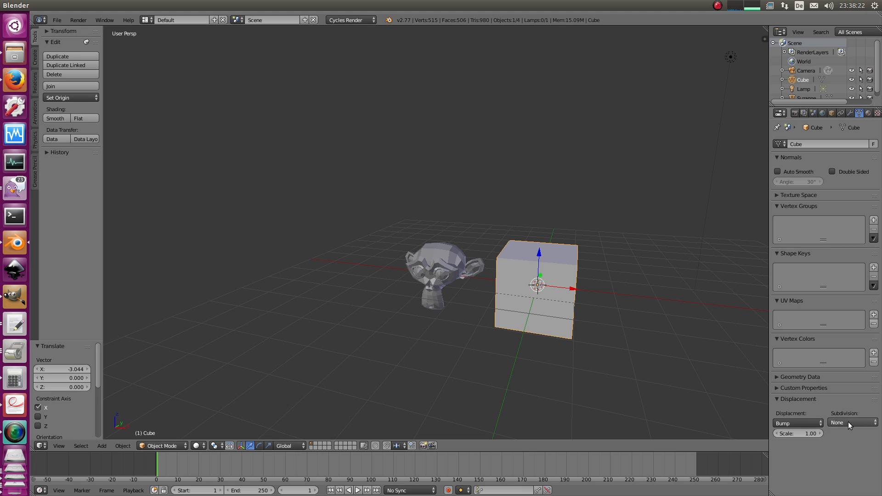
{"action": "middle_click_drag", "start_coordinate": [753, 358], "coordinate": [570, 284]}
{"action": "key", "text": "KP_0"}
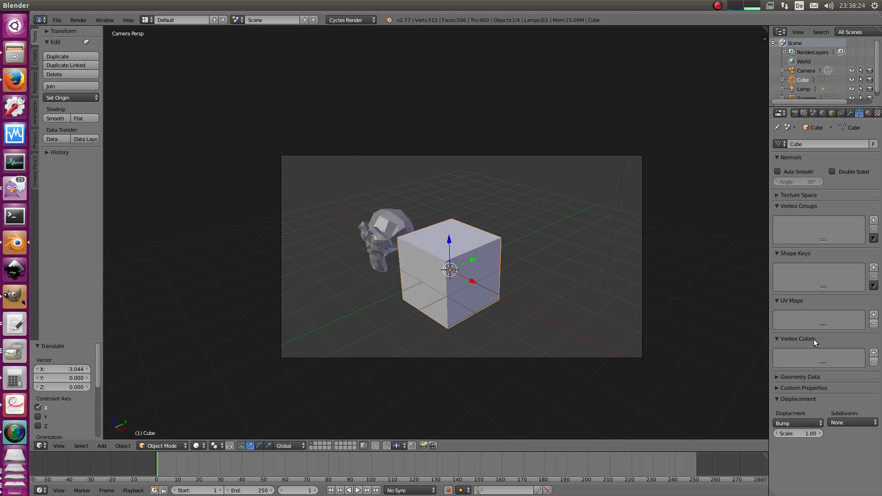
{"action": "left_click", "coordinate": [850, 423]}
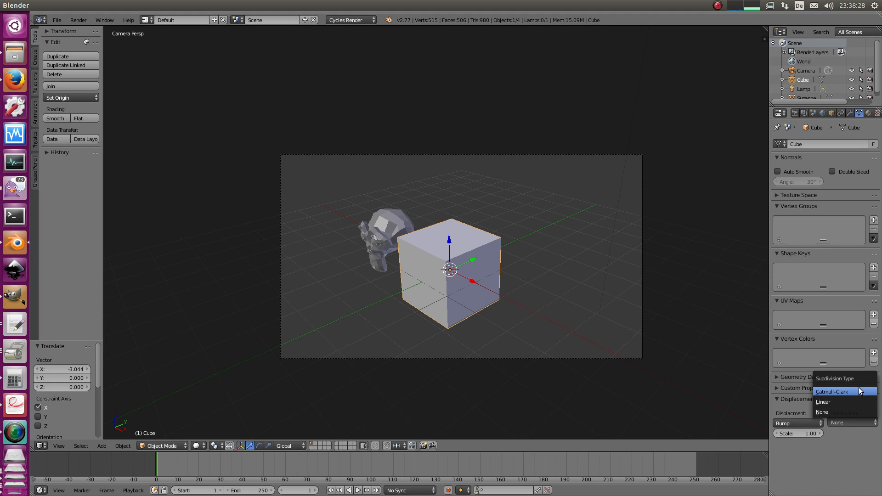
{"action": "left_click", "coordinate": [860, 392]}
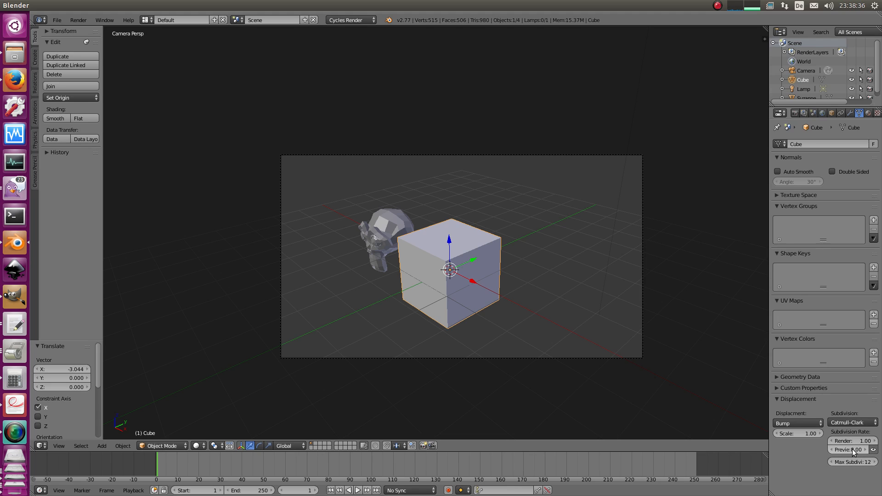
Preview the subdivided cube in Rendered shading from the camera, and switch back to wireframe display.
{"action": "middle_click_drag", "start_coordinate": [683, 336], "coordinate": [685, 338], "text": "shift"}
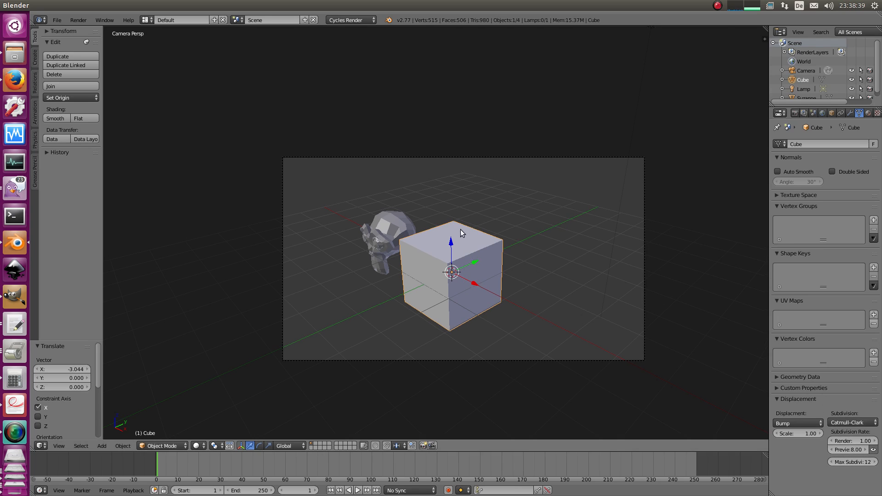
{"action": "scroll", "coordinate": [460, 230], "scroll_direction": "up", "scroll_amount": 2}
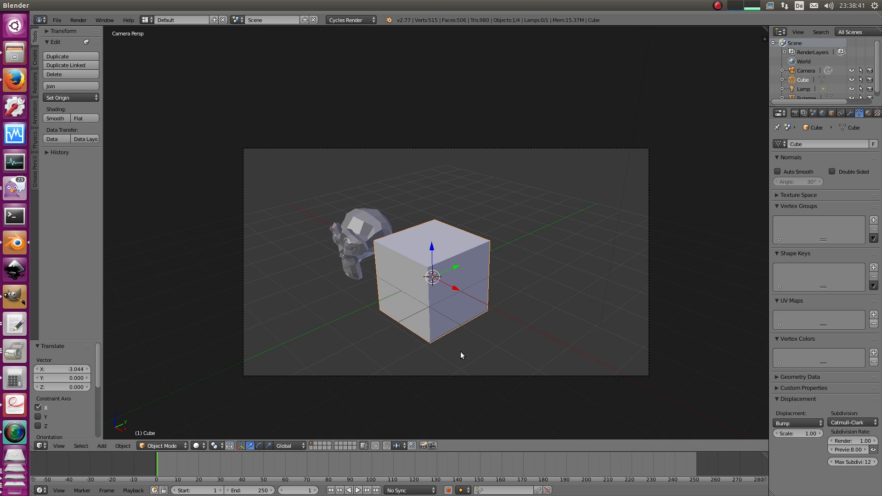
{"action": "left_click", "coordinate": [198, 446]}
{"action": "left_click", "coordinate": [219, 383]}
{"action": "scroll", "coordinate": [415, 248], "scroll_direction": "up", "scroll_amount": 1}
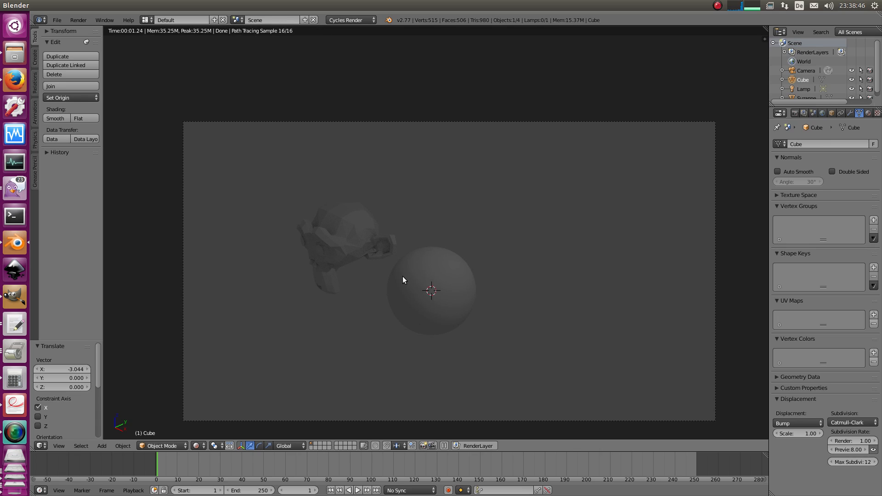
{"action": "middle_click_drag", "start_coordinate": [403, 277], "coordinate": [439, 247]}
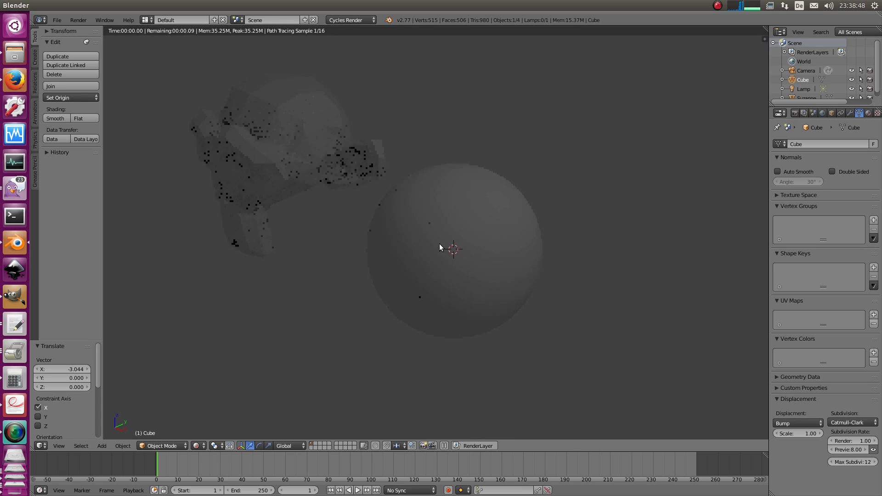
{"action": "key", "text": "KP_0"}
{"action": "key", "text": "z"}
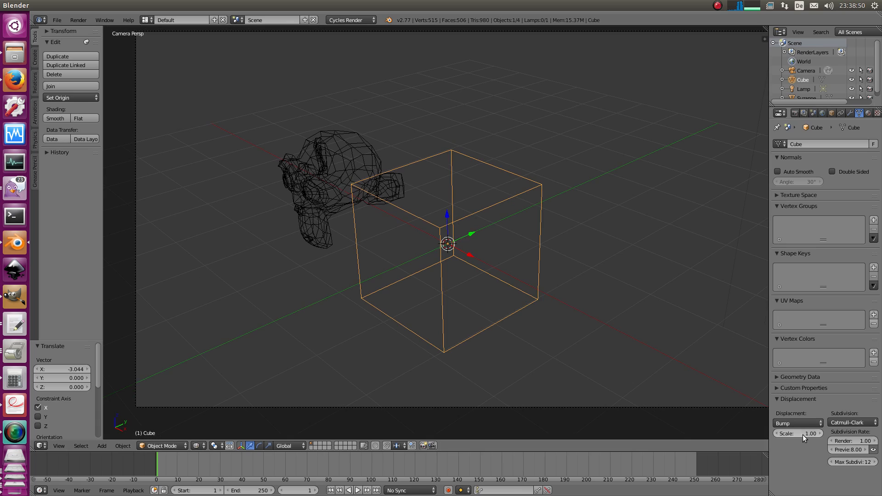
Set the cube's preview subdivision rate to 20.
{"action": "left_click", "coordinate": [851, 450]}
{"action": "type", "text": "20"}
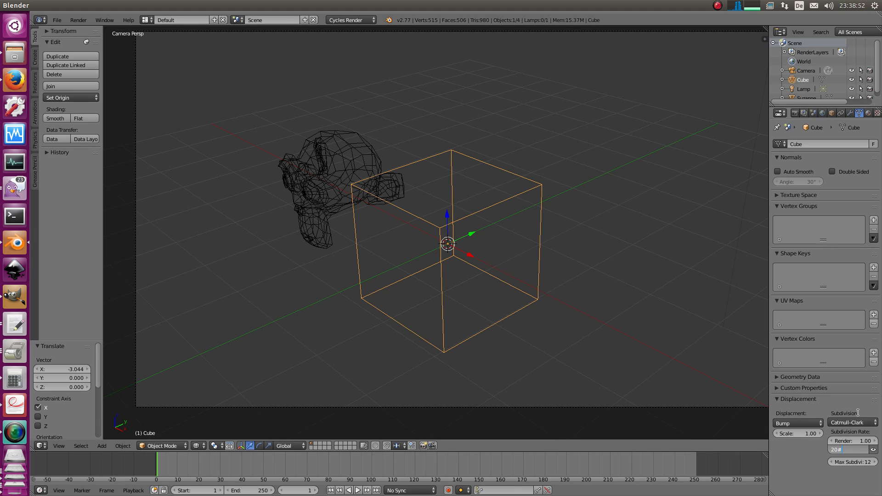
{"action": "key", "text": "Return"}
Examine the cube's surface up close in Rendered shading with the new preview rate, and return to wireframe display.
{"action": "middle_click_drag", "start_coordinate": [349, 317], "coordinate": [309, 329], "text": "ctrl"}
{"action": "left_click", "coordinate": [199, 445]}
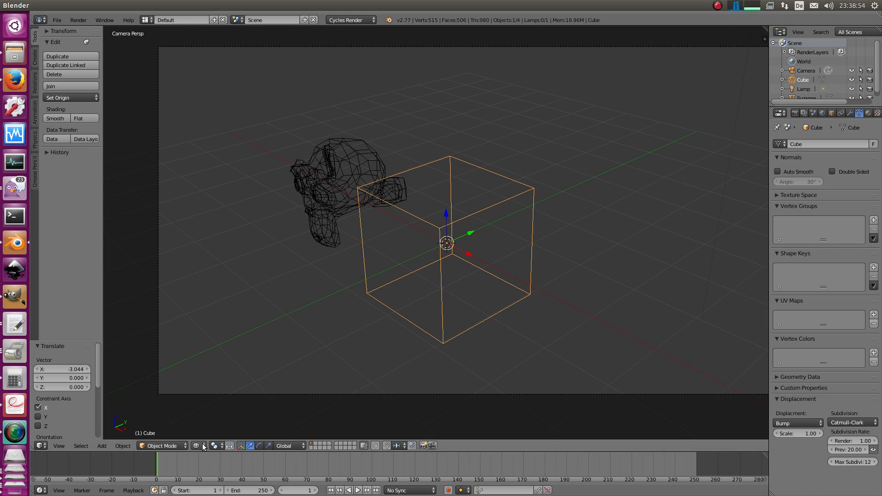
{"action": "left_click", "coordinate": [215, 383]}
{"action": "scroll", "coordinate": [444, 248], "scroll_direction": "up", "scroll_amount": 5}
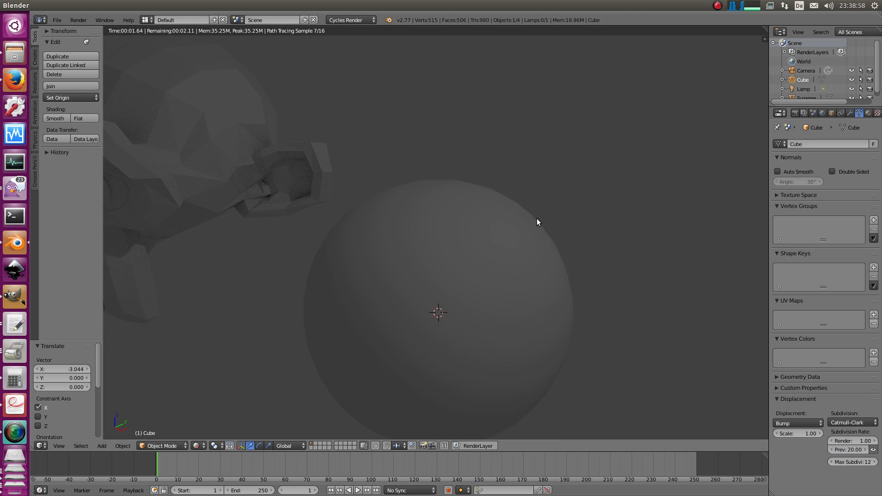
{"action": "key", "text": "z"}
{"action": "scroll", "coordinate": [469, 288], "scroll_direction": "down", "scroll_amount": 3}
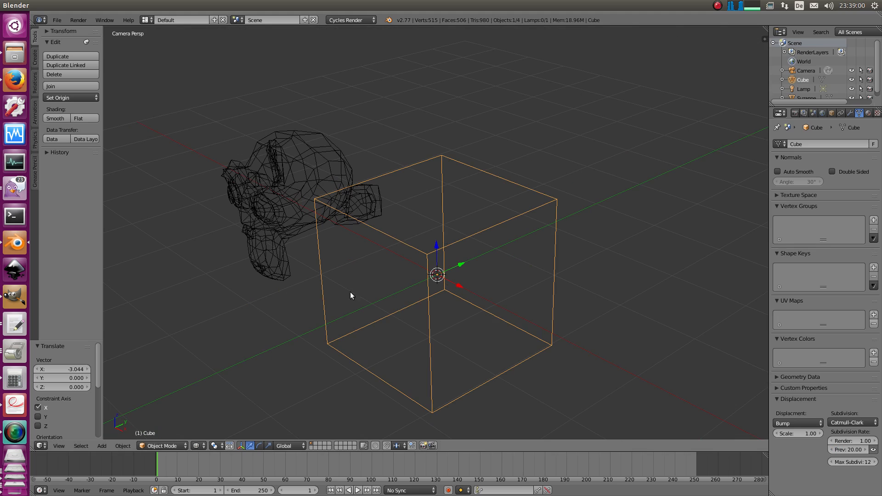
Split the 3D view horizontally and turn the upper area into a Node Editor.
{"action": "left_click_drag", "start_coordinate": [33, 446], "coordinate": [38, 270]}
{"action": "left_click", "coordinate": [41, 267]}
{"action": "left_click", "coordinate": [61, 156]}
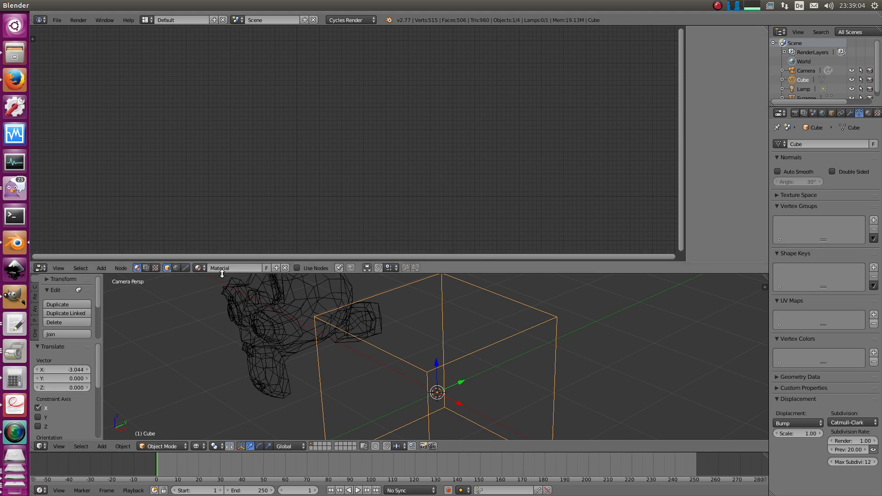
Enable nodes for the cube's material and add a Wireframe node before the Diffuse BSDF.
{"action": "left_click", "coordinate": [297, 268]}
{"action": "key", "text": "shift+a"}
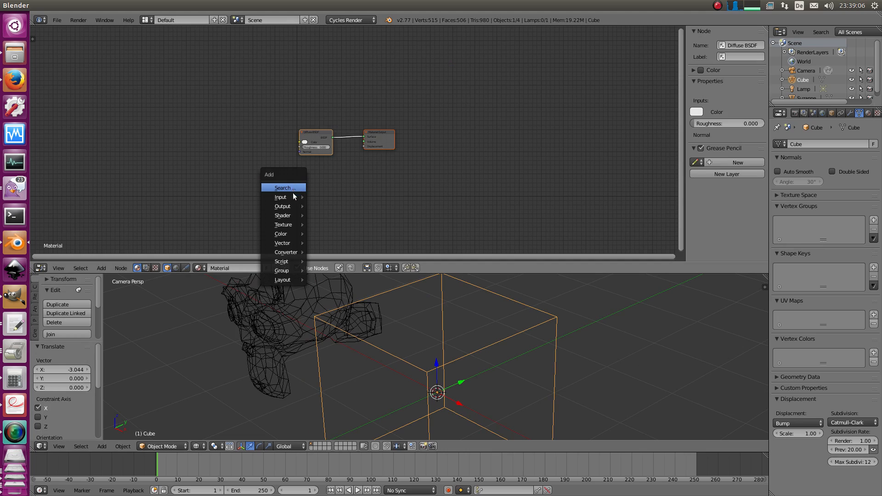
{"action": "mouse_move", "coordinate": [294, 197]}
{"action": "left_click", "coordinate": [332, 301]}
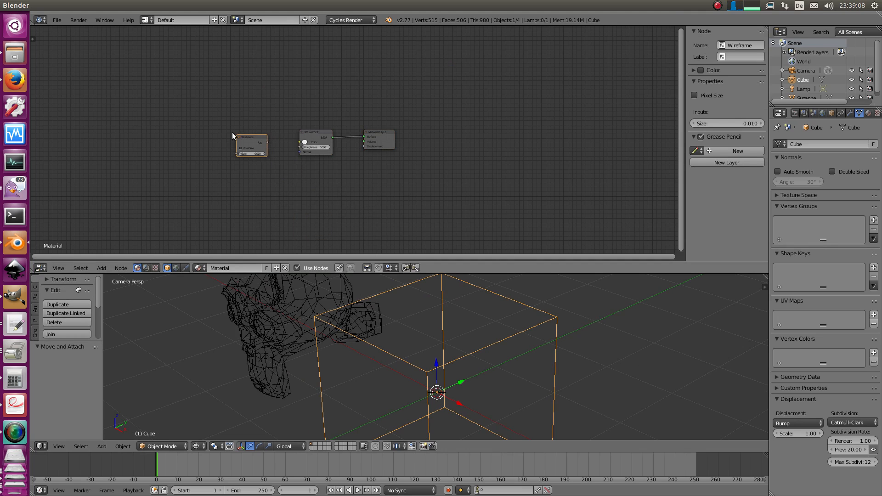
{"action": "left_click", "coordinate": [290, 189]}
Link the Wireframe node's Fac to the Diffuse BSDF's Color, and enable Pixel Size with size 1.
{"action": "left_click_drag", "start_coordinate": [304, 156], "coordinate": [334, 155]}
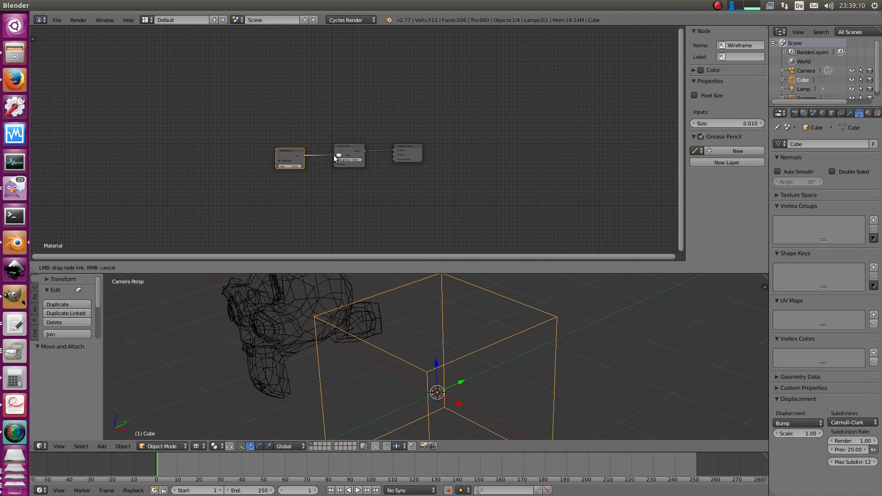
{"action": "key", "text": "Home"}
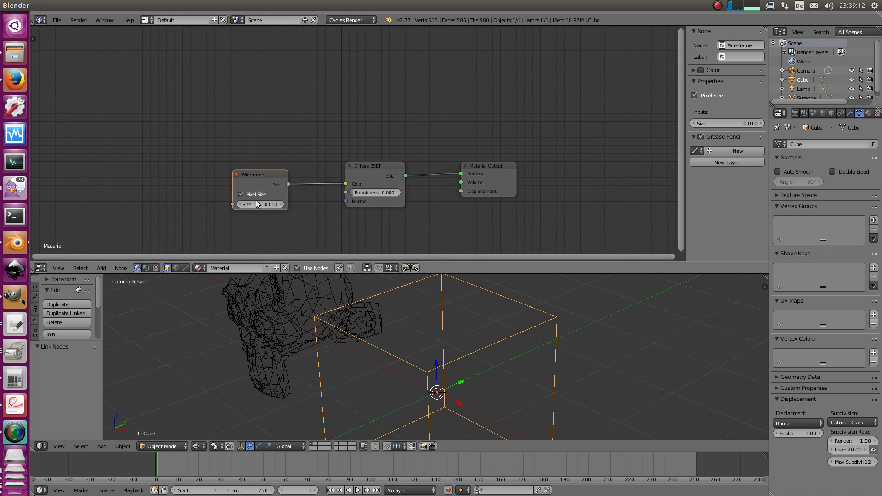
{"action": "scroll", "coordinate": [311, 216], "scroll_direction": "down", "scroll_amount": 1}
Examine the cube's subdivision density in Rendered shading with the wireframe material, and return to wireframe display.
{"action": "scroll", "coordinate": [419, 339], "scroll_direction": "down", "scroll_amount": 5}
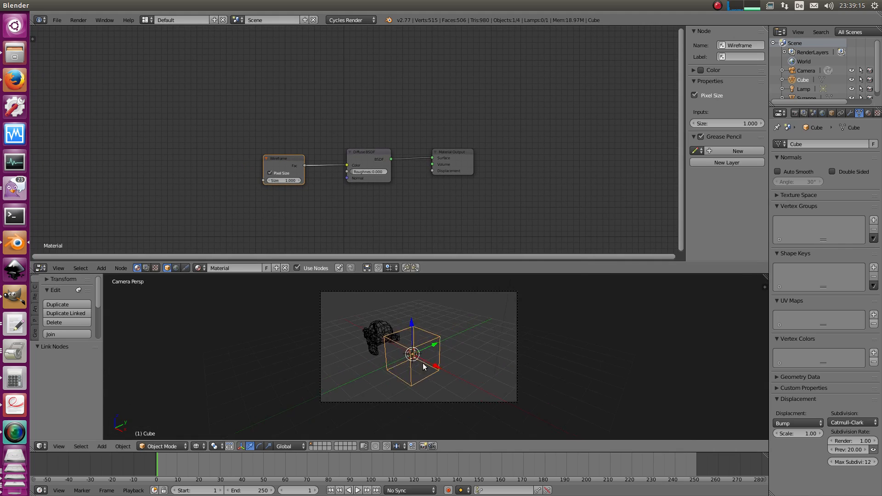
{"action": "scroll", "coordinate": [423, 363], "scroll_direction": "up", "scroll_amount": 3}
{"action": "scroll", "coordinate": [412, 369], "scroll_direction": "down", "scroll_amount": 1}
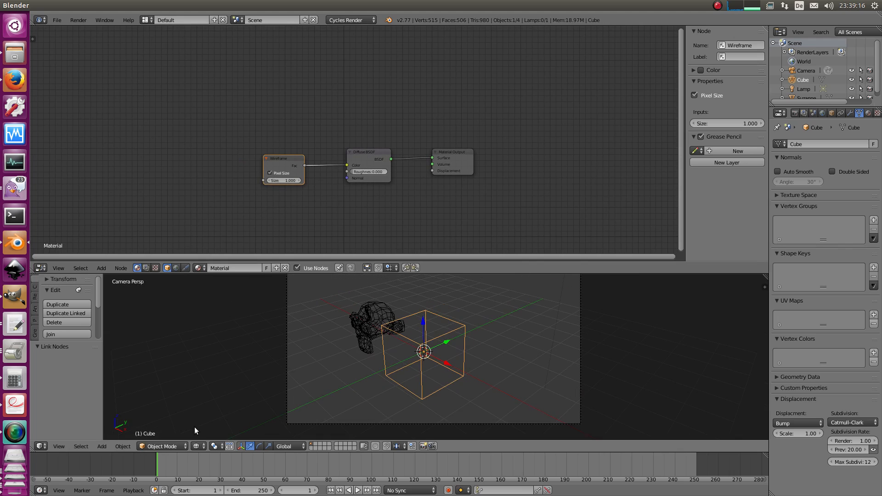
{"action": "left_click", "coordinate": [197, 446]}
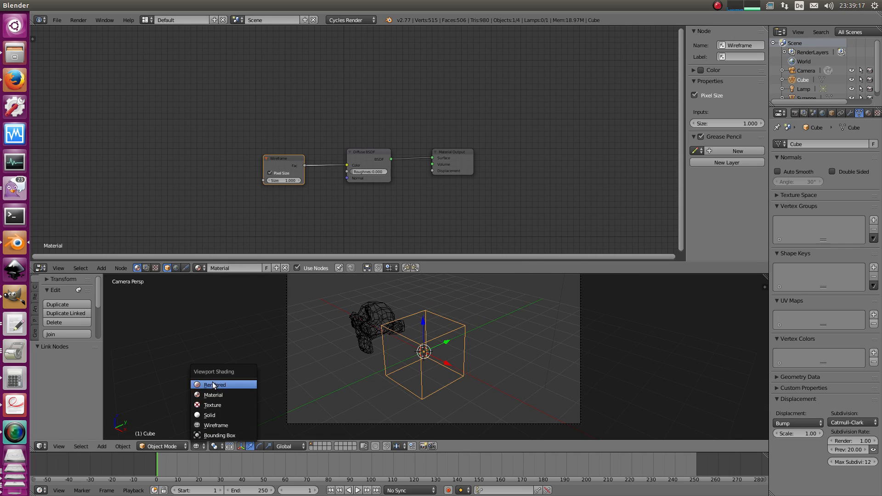
{"action": "left_click", "coordinate": [213, 385]}
{"action": "scroll", "coordinate": [436, 340], "scroll_direction": "up", "scroll_amount": 3}
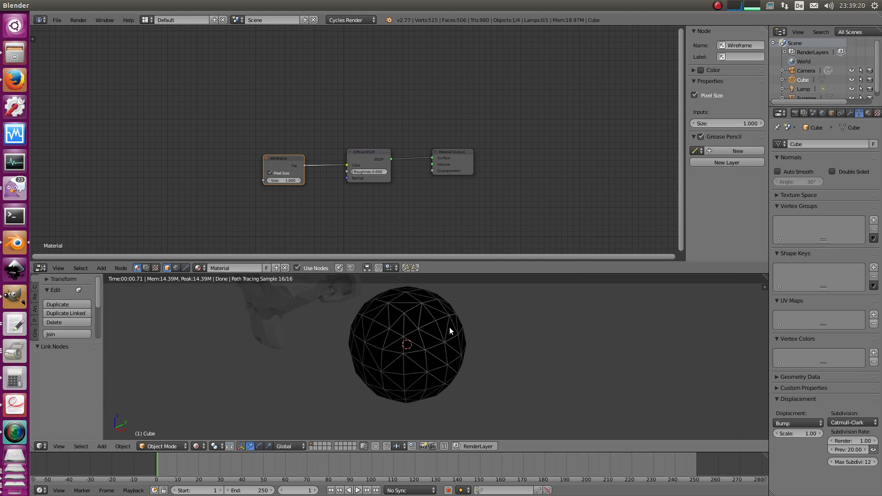
{"action": "key", "text": "z"}
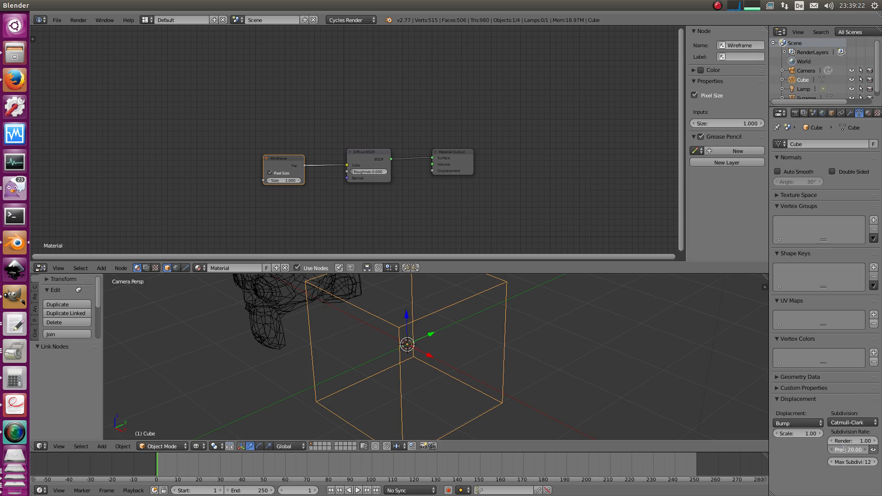
Set the cube's preview subdivision rate to 5.
{"action": "key", "text": "Return"}
{"action": "scroll", "coordinate": [289, 340], "scroll_direction": "down", "scroll_amount": 2}
{"action": "scroll", "coordinate": [348, 357], "scroll_direction": "down", "scroll_amount": 2}
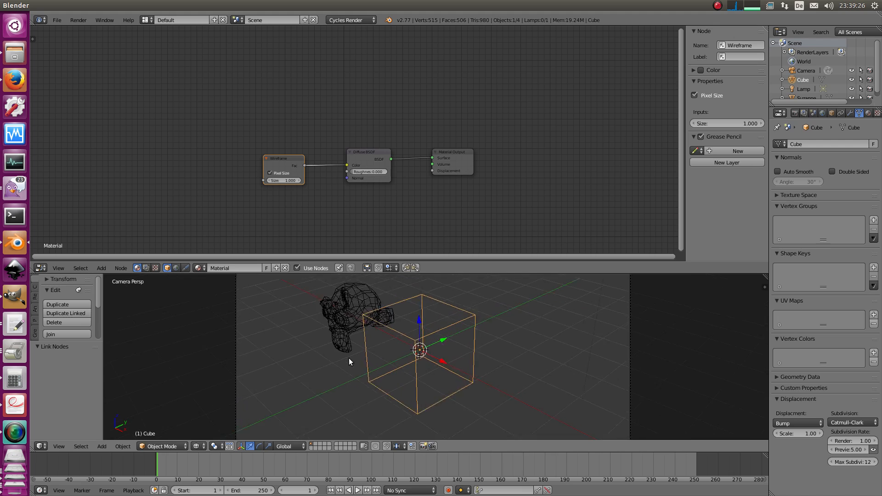
{"action": "scroll", "coordinate": [342, 357], "scroll_direction": "down", "scroll_amount": 3}
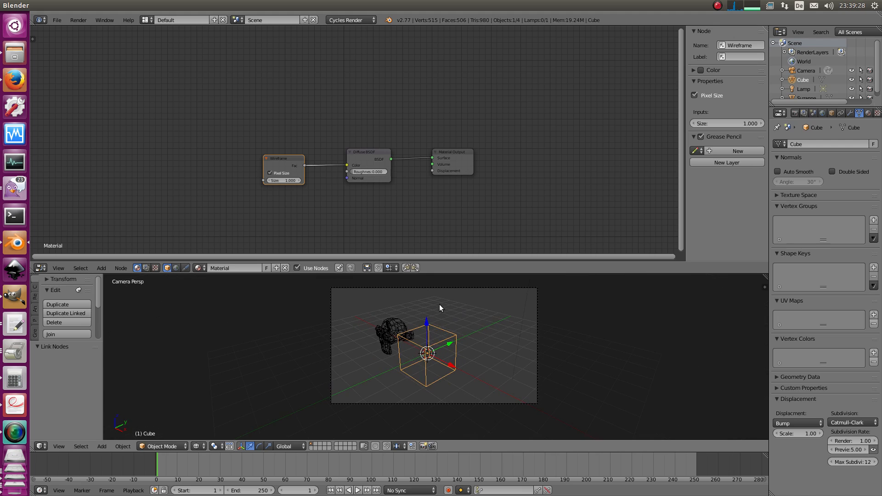
{"action": "scroll", "coordinate": [441, 305], "scroll_direction": "up", "scroll_amount": 6}
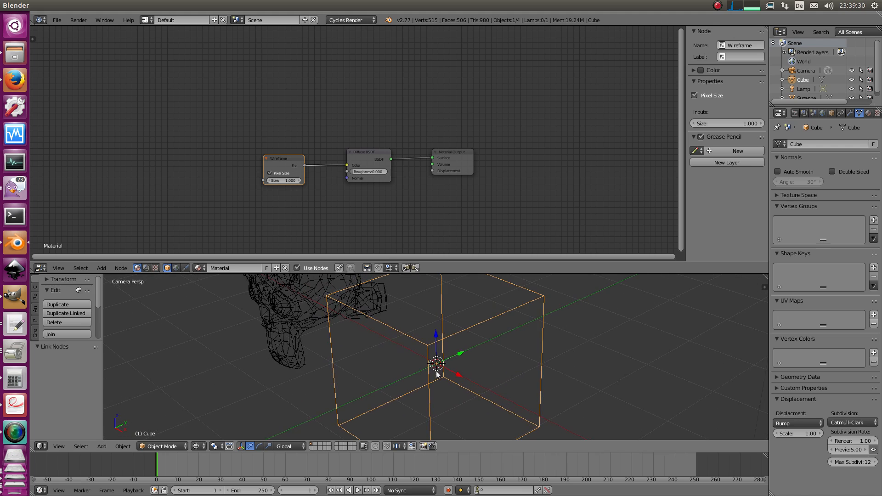
{"action": "scroll", "coordinate": [448, 349], "scroll_direction": "down", "scroll_amount": 6}
{"action": "scroll", "coordinate": [434, 404], "scroll_direction": "up", "scroll_amount": 8}
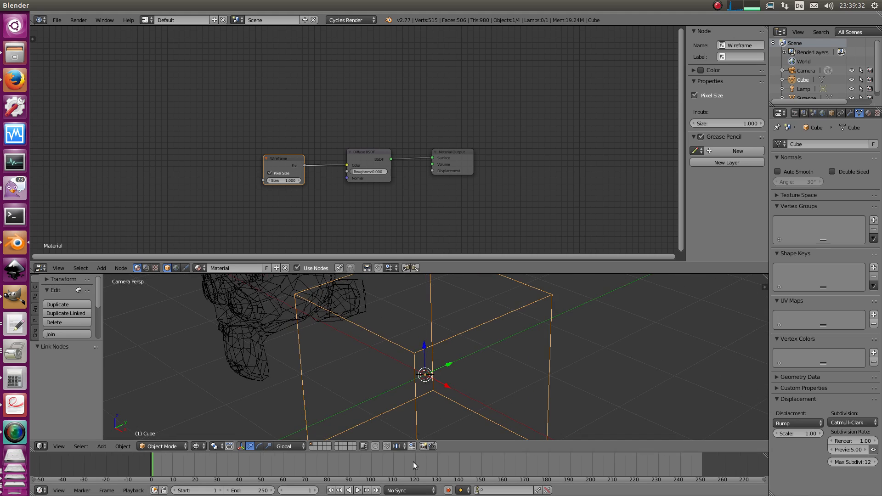
{"action": "scroll", "coordinate": [410, 403], "scroll_direction": "down", "scroll_amount": 8}
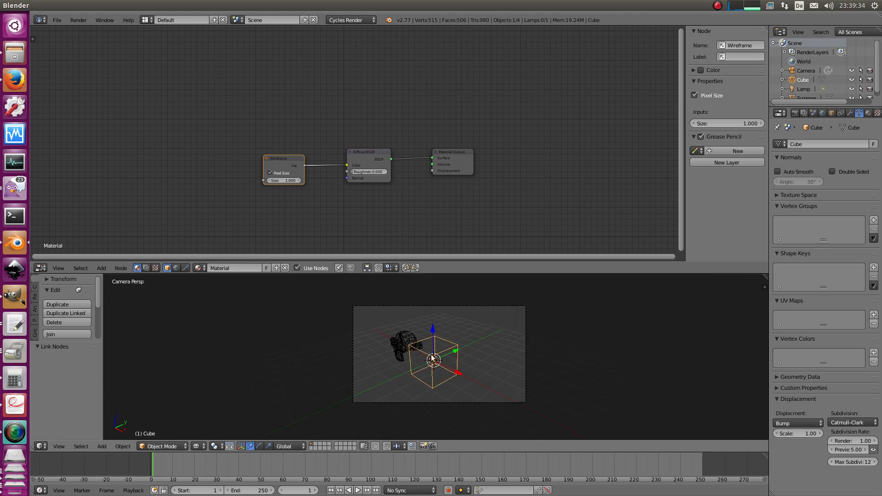
Compare the cube's subdivision density in Rendered shading at different zoom levels, returning to wireframe display before each zoom change.
{"action": "left_click", "coordinate": [202, 452]}
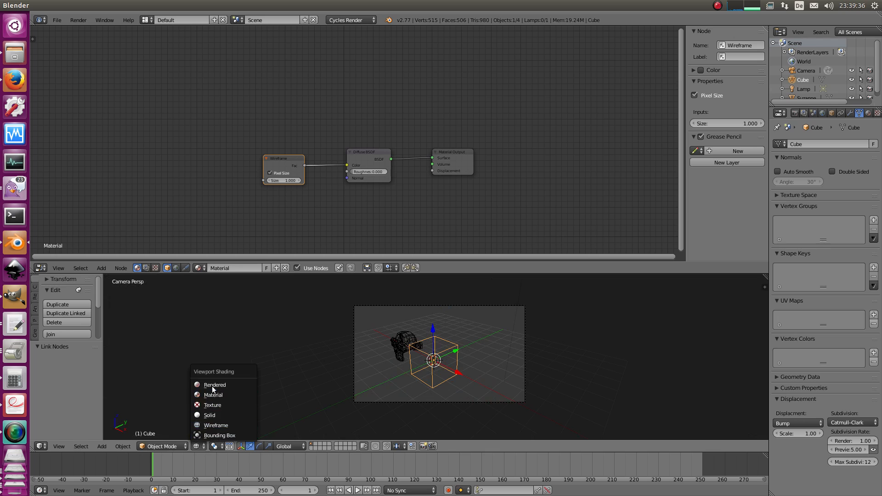
{"action": "left_click", "coordinate": [212, 383]}
{"action": "left_click", "coordinate": [523, 335]}
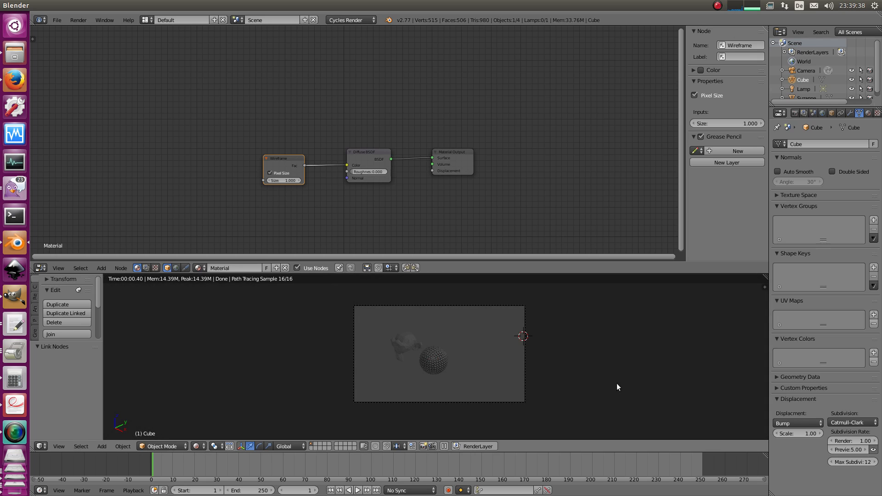
{"action": "key", "text": "z"}
{"action": "scroll", "coordinate": [463, 327], "scroll_direction": "up", "scroll_amount": 10}
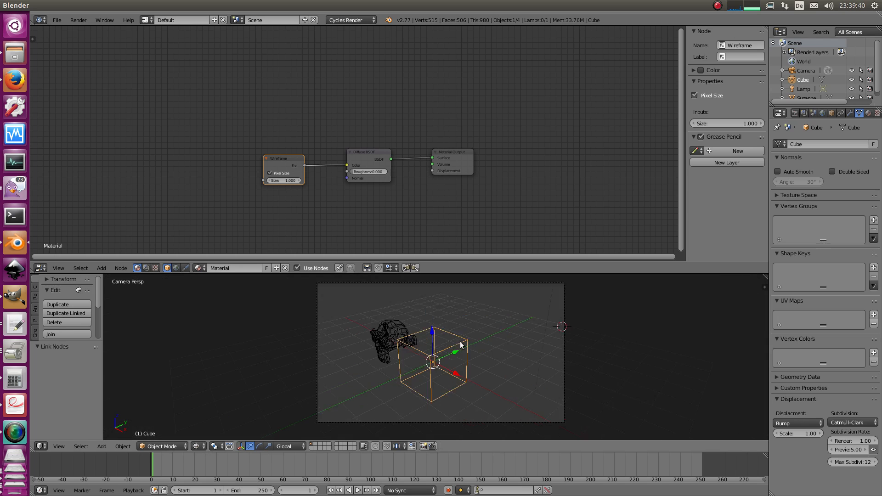
{"action": "scroll", "coordinate": [459, 333], "scroll_direction": "up", "scroll_amount": 3}
{"action": "left_click", "coordinate": [198, 445]}
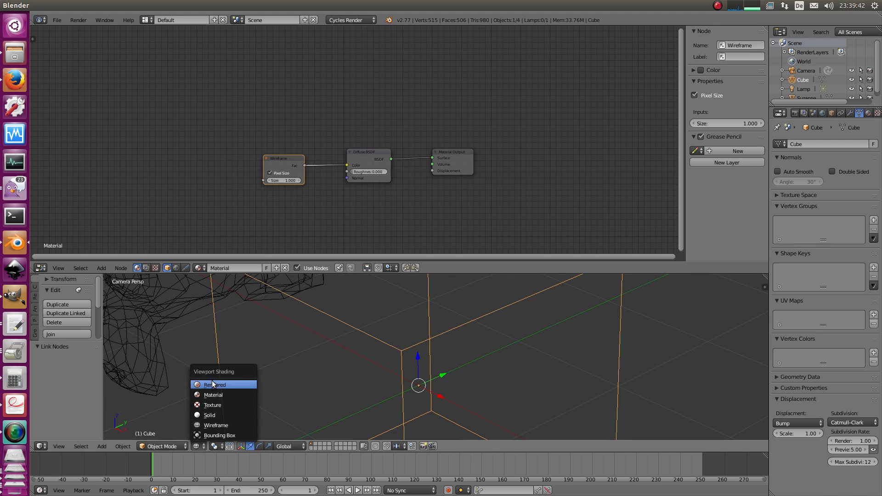
{"action": "left_click", "coordinate": [211, 383]}
{"action": "scroll", "coordinate": [532, 302], "scroll_direction": "down", "scroll_amount": 8}
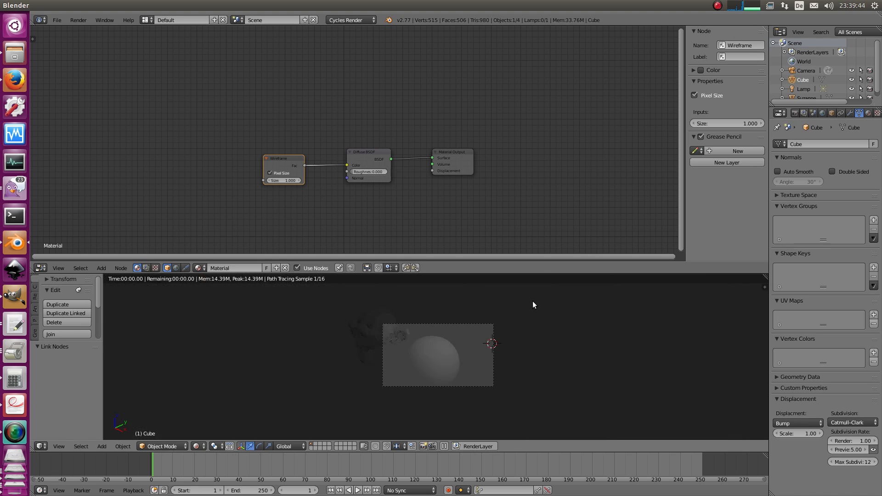
{"action": "scroll", "coordinate": [501, 340], "scroll_direction": "up", "scroll_amount": 4}
{"action": "key", "text": "z"}
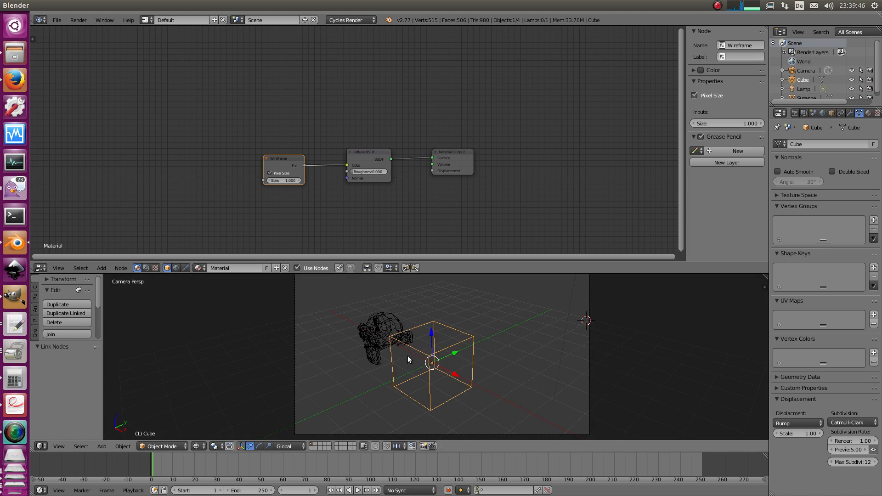
{"action": "scroll", "coordinate": [276, 382], "scroll_direction": "up", "scroll_amount": 2}
{"action": "left_click", "coordinate": [198, 446]}
{"action": "left_click", "coordinate": [215, 384]}
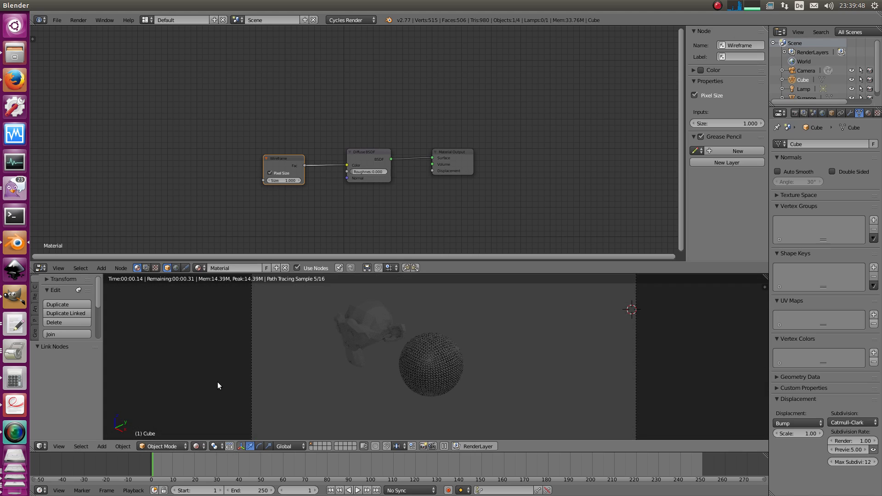
Set the cube's preview subdivision rate to 4 and inspect the rendered wireframe on its surface up close.
{"action": "left_click", "coordinate": [846, 449]}
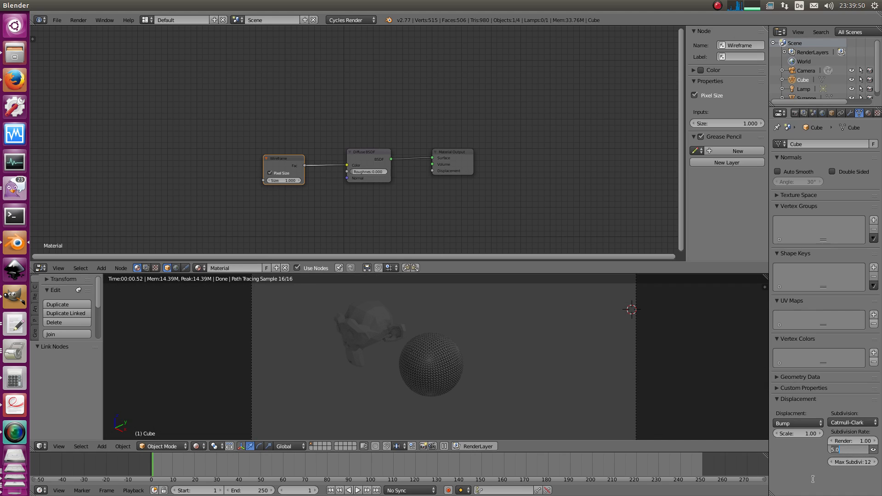
{"action": "type", "text": "1"}
{"action": "key", "text": "Return"}
{"action": "left_click", "coordinate": [846, 450]}
{"action": "type", "text": "4"}
{"action": "key", "text": "Return"}
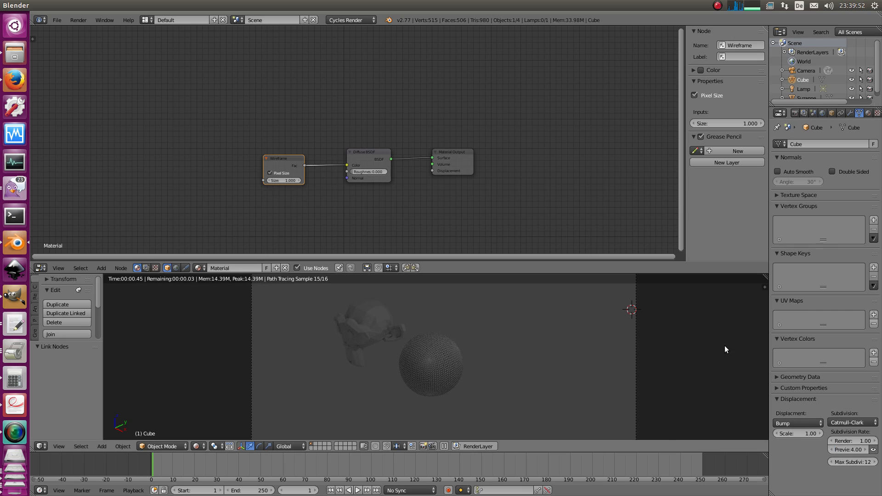
{"action": "scroll", "coordinate": [478, 368], "scroll_direction": "up", "scroll_amount": 1}
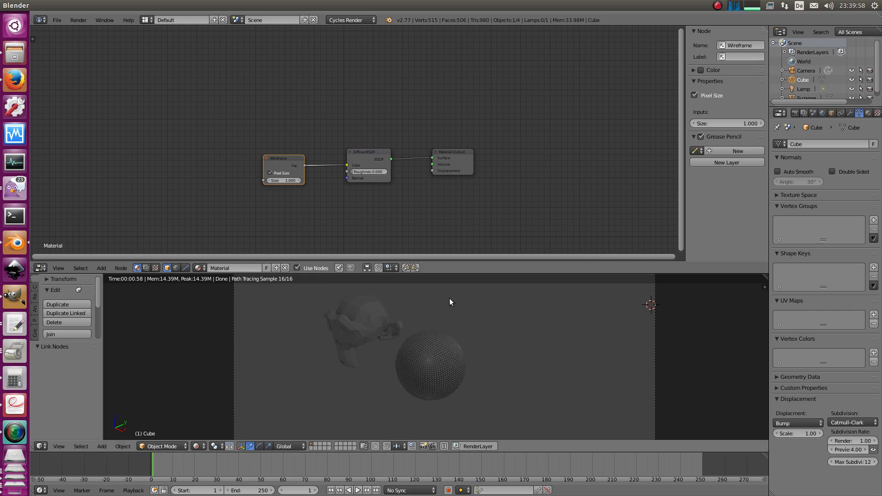
{"action": "scroll", "coordinate": [448, 344], "scroll_direction": "up", "scroll_amount": 8}
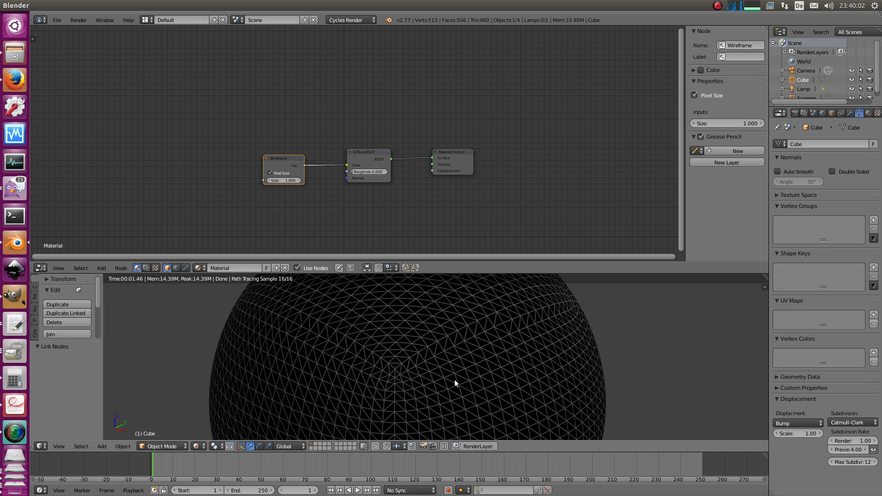
{"action": "scroll", "coordinate": [447, 371], "scroll_direction": "down", "scroll_amount": 7}
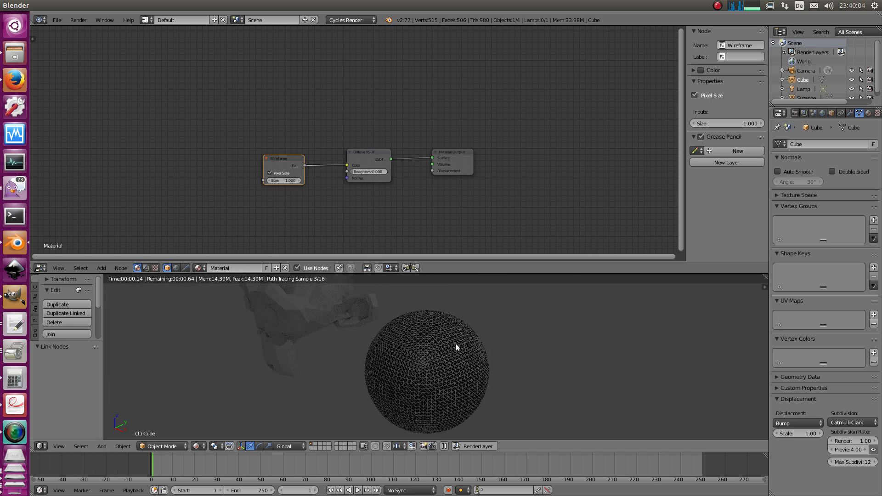
Set the cube's preview subdivision rate to 1 and inspect the rendered mesh density up close.
{"action": "left_click", "coordinate": [848, 450]}
{"action": "type", "text": "1"}
{"action": "key", "text": "Return"}
{"action": "scroll", "coordinate": [533, 367], "scroll_direction": "up", "scroll_amount": 2}
{"action": "scroll", "coordinate": [535, 359], "scroll_direction": "down", "scroll_amount": 1}
{"action": "scroll", "coordinate": [500, 296], "scroll_direction": "up", "scroll_amount": 4}
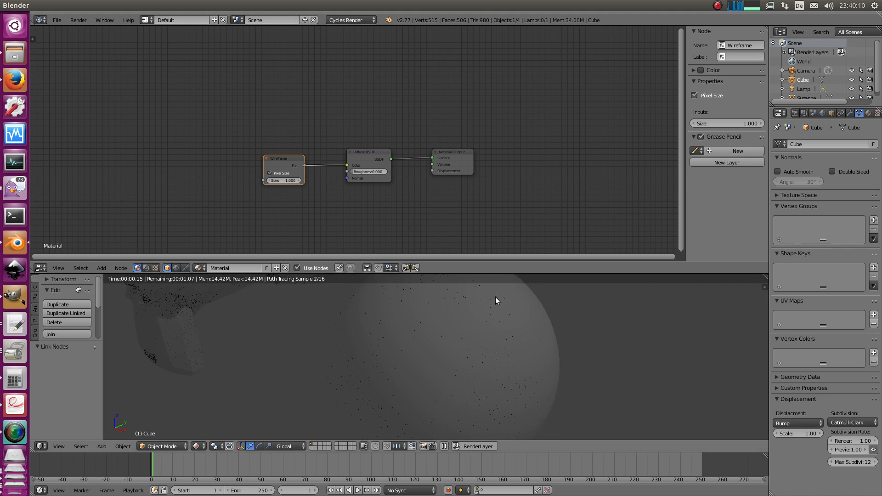
{"action": "scroll", "coordinate": [514, 321], "scroll_direction": "up", "scroll_amount": 2}
{"action": "middle_click_drag", "start_coordinate": [543, 313], "coordinate": [474, 411], "text": "shift"}
{"action": "scroll", "coordinate": [528, 367], "scroll_direction": "down", "scroll_amount": 3}
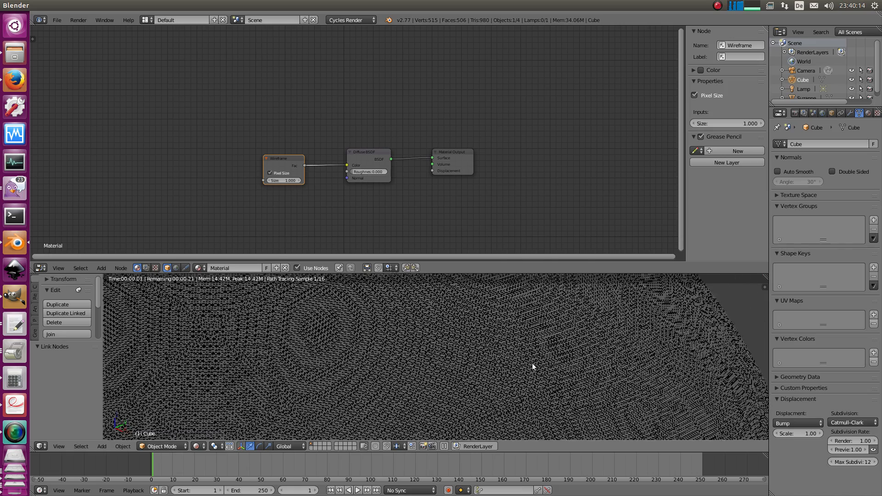
{"action": "scroll", "coordinate": [535, 357], "scroll_direction": "down", "scroll_amount": 5}
Return to wireframe display and delete the cube.
{"action": "key", "text": "z"}
{"action": "key", "text": "x"}
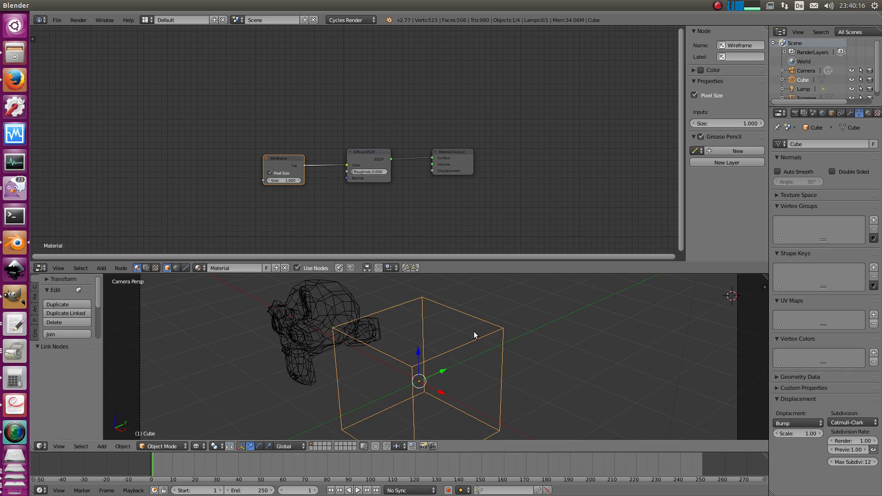
{"action": "left_click", "coordinate": [426, 335]}
Clear Suzanne's location and set her subdivision type to Catmull-Clark.
{"action": "right_click", "coordinate": [370, 334]}
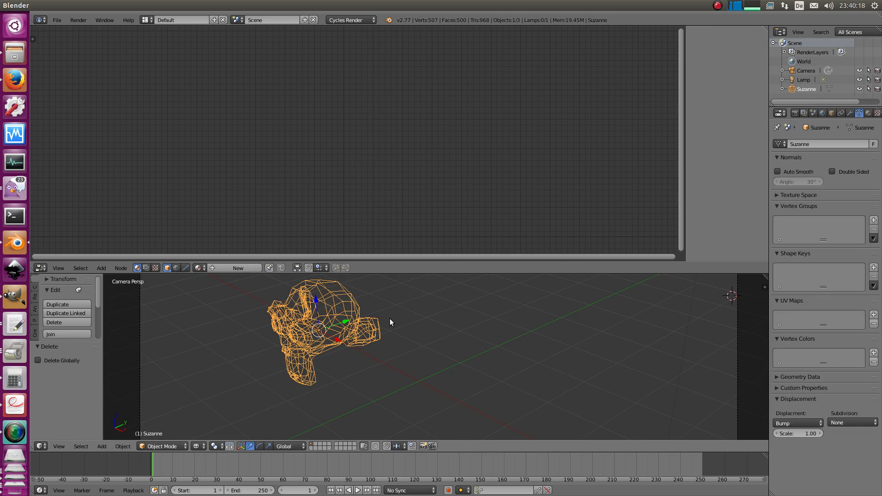
{"action": "key", "text": "alt+g"}
{"action": "scroll", "coordinate": [375, 368], "scroll_direction": "down", "scroll_amount": 1}
{"action": "key", "text": "KP_1"}
{"action": "scroll", "coordinate": [388, 361], "scroll_direction": "up", "scroll_amount": 9}
{"action": "middle_click_drag", "start_coordinate": [387, 361], "coordinate": [356, 381]}
{"action": "scroll", "coordinate": [368, 374], "scroll_direction": "down", "scroll_amount": 8}
{"action": "middle_click_drag", "start_coordinate": [432, 352], "coordinate": [420, 354]}
{"action": "left_click", "coordinate": [852, 423]}
{"action": "left_click", "coordinate": [836, 391]}
Inspect Suzanne's subdivided surface in Rendered shading and hide the 3D view's tool shelf.
{"action": "left_click", "coordinate": [198, 446]}
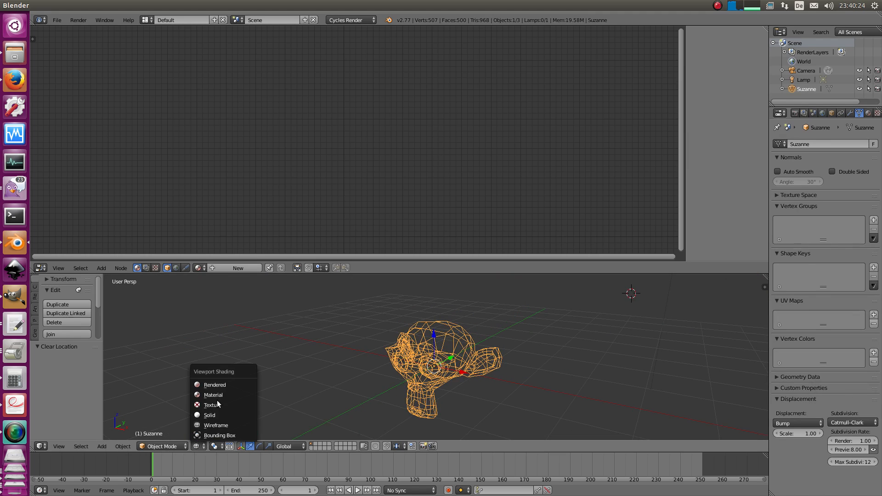
{"action": "left_click", "coordinate": [221, 385]}
{"action": "middle_click_drag", "start_coordinate": [461, 292], "coordinate": [418, 342]}
{"action": "scroll", "coordinate": [417, 341], "scroll_direction": "up", "scroll_amount": 2}
{"action": "key", "text": "t"}
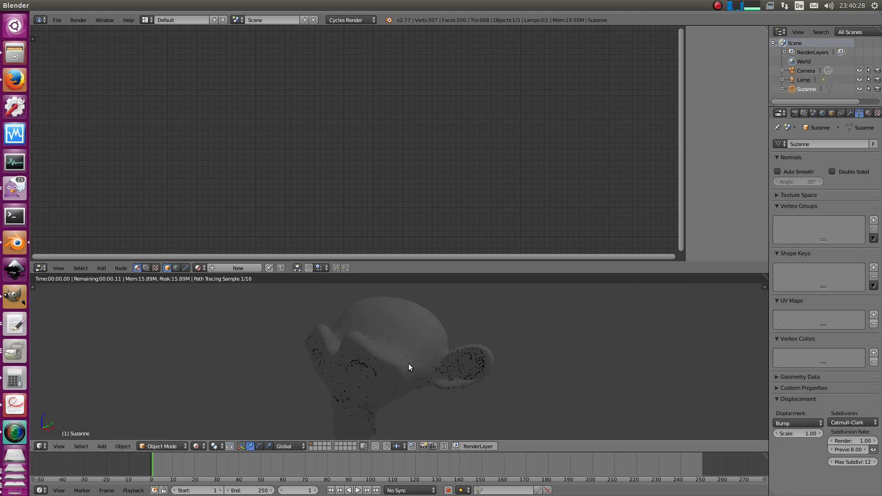
Return to wireframe display and delete Suzanne.
{"action": "key", "text": "Tab"}
{"action": "key", "text": "z"}
{"action": "scroll", "coordinate": [393, 360], "scroll_direction": "down", "scroll_amount": 5}
{"action": "key", "text": "Tab"}
{"action": "scroll", "coordinate": [410, 354], "scroll_direction": "up", "scroll_amount": 1}
{"action": "key", "text": "x"}
{"action": "left_click", "coordinate": [409, 351]}
Reset the 3D cursor to the world origin and add a new cube there.
{"action": "key", "text": "shift+a"}
{"action": "scroll", "coordinate": [374, 345], "scroll_direction": "down", "scroll_amount": 4}
{"action": "key", "text": "shift+a"}
{"action": "mouse_move", "coordinate": [371, 339]}
{"action": "left_click", "coordinate": [403, 351]}
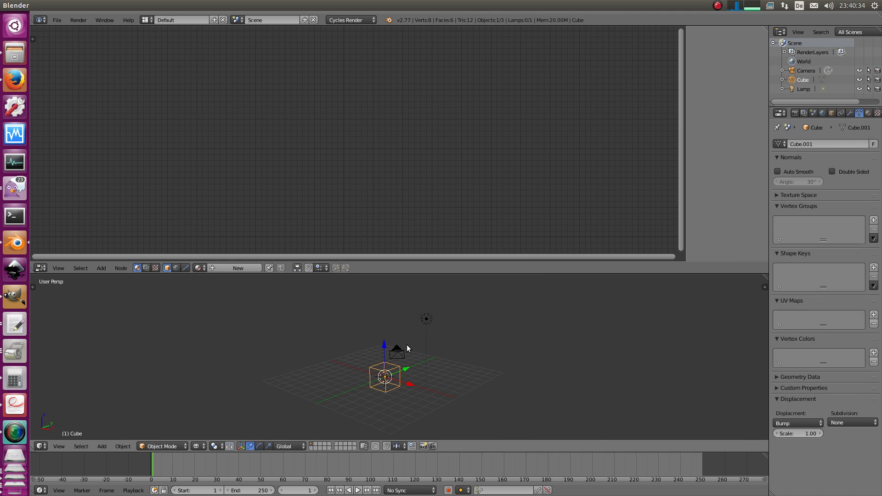
Switch to the camera view and UV unwrap the whole cube in Edit Mode, returning to Object Mode.
{"action": "key", "text": "KP_0"}
{"action": "key", "text": "Tab"}
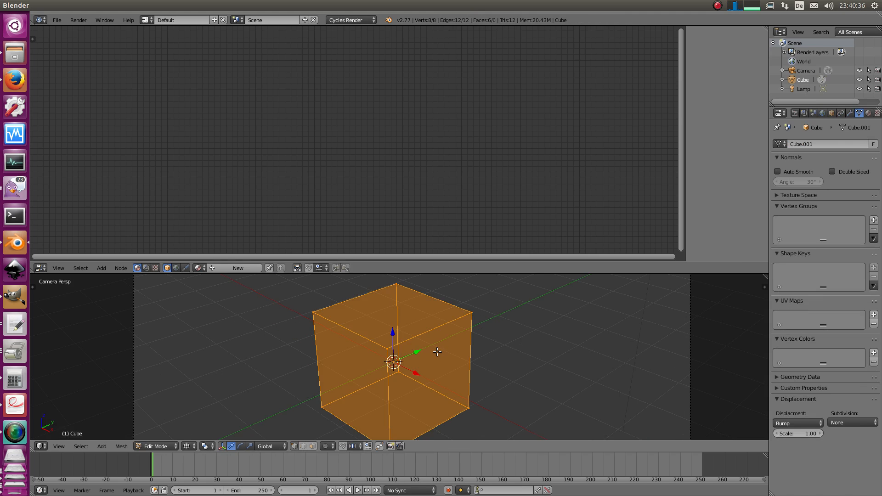
{"action": "key", "text": "u"}
{"action": "left_click", "coordinate": [423, 446]}
{"action": "key", "text": "Tab"}
{"action": "scroll", "coordinate": [424, 329], "scroll_direction": "down", "scroll_amount": 2}
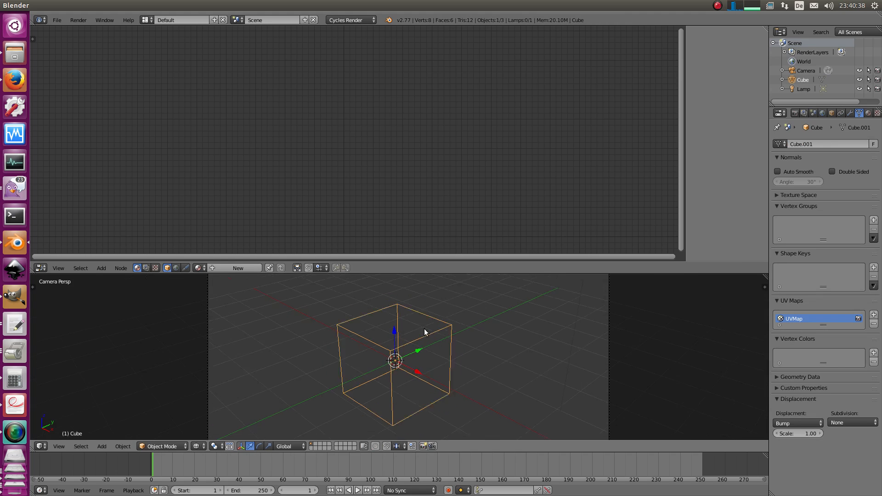
Set the new cube's subdivision type to Catmull-Clark and keep its displacement method at Bump.
{"action": "scroll", "coordinate": [424, 329], "scroll_direction": "down", "scroll_amount": 1}
{"action": "left_click", "coordinate": [843, 420]}
{"action": "left_click", "coordinate": [844, 391]}
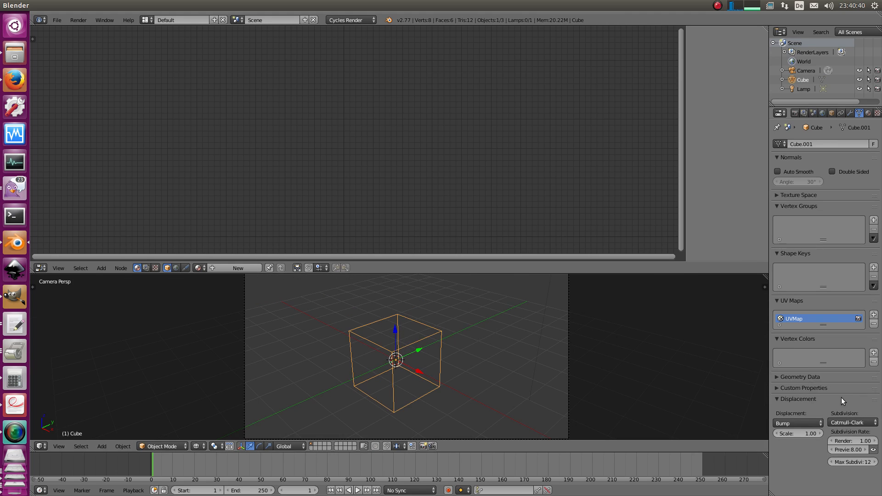
{"action": "left_click", "coordinate": [798, 422]}
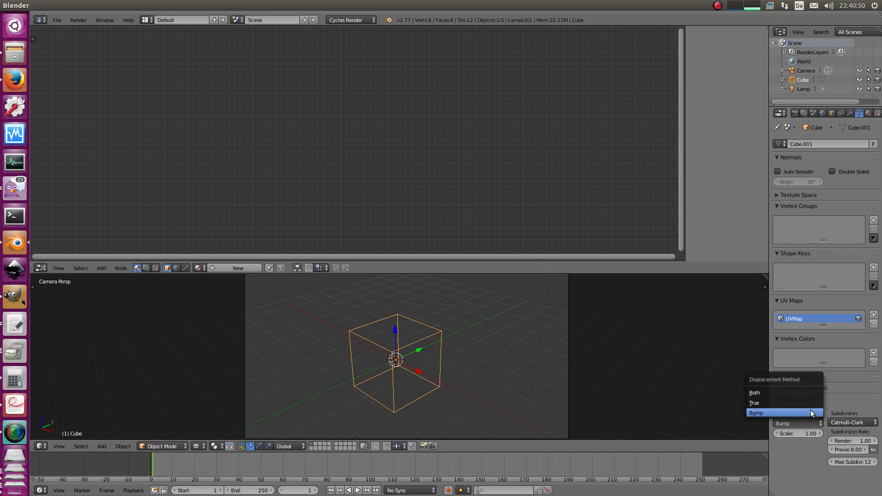
{"action": "left_click", "coordinate": [811, 410]}
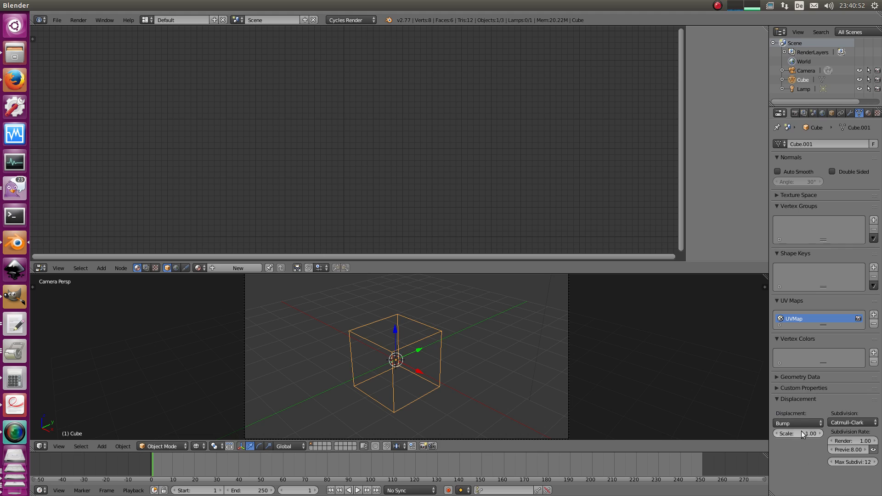
Create a new material for the cube and move its Diffuse BSDF node up and away from the Material Output.
{"action": "middle_click_drag", "start_coordinate": [411, 125], "coordinate": [403, 147]}
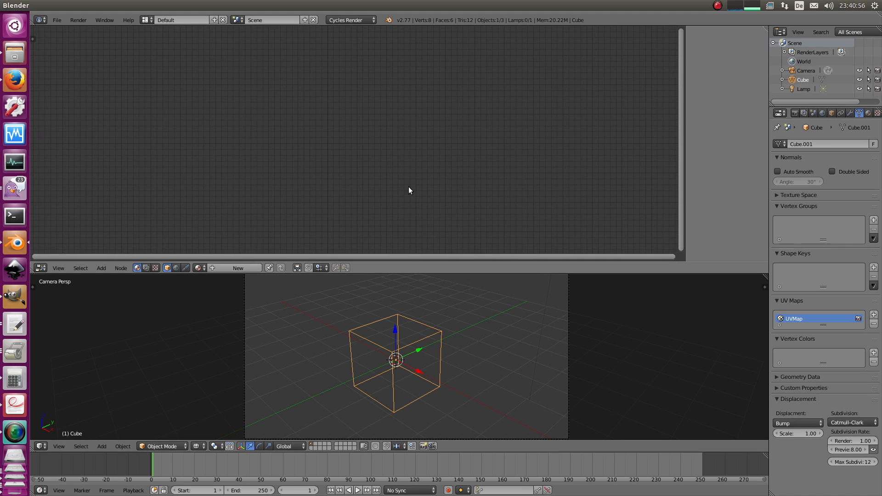
{"action": "left_click", "coordinate": [225, 268]}
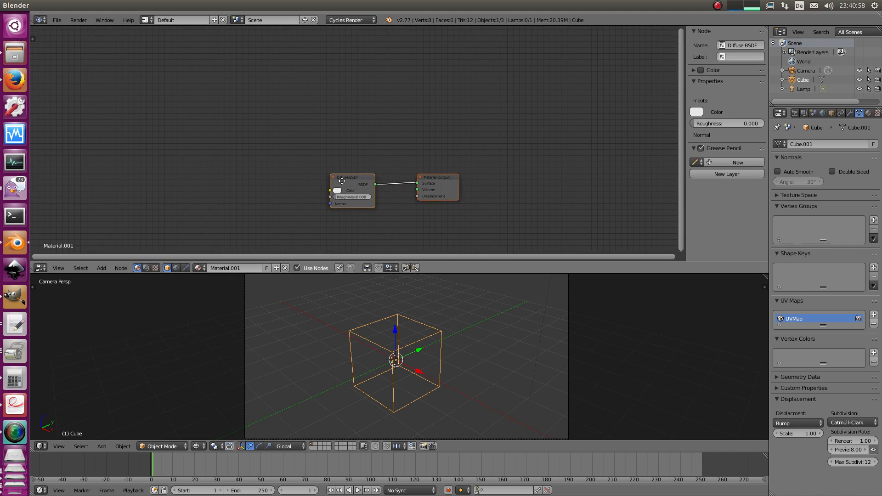
{"action": "scroll", "coordinate": [350, 170], "scroll_direction": "up", "scroll_amount": 2}
{"action": "middle_click_drag", "start_coordinate": [332, 212], "coordinate": [354, 149]}
{"action": "scroll", "coordinate": [358, 143], "scroll_direction": "down", "scroll_amount": 1}
{"action": "left_click_drag", "start_coordinate": [368, 122], "coordinate": [347, 91]}
Add a Checker Texture node below the Diffuse BSDF.
{"action": "key", "text": "shift+a"}
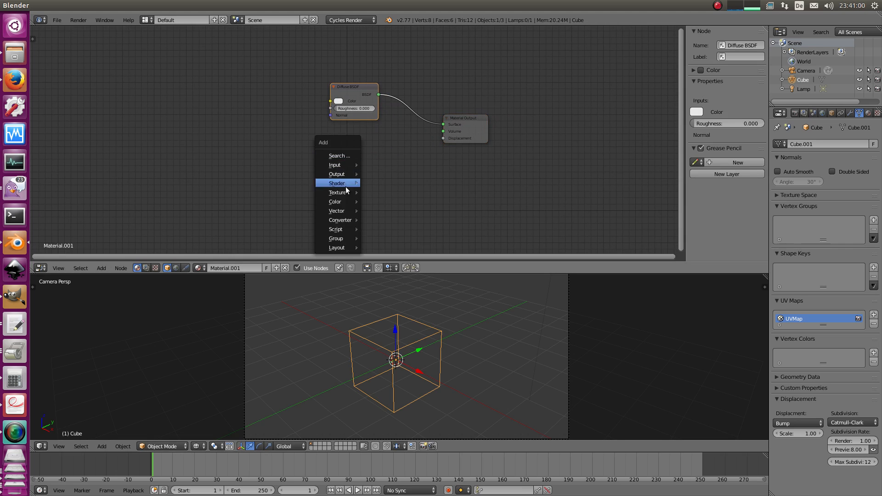
{"action": "mouse_move", "coordinate": [346, 192]}
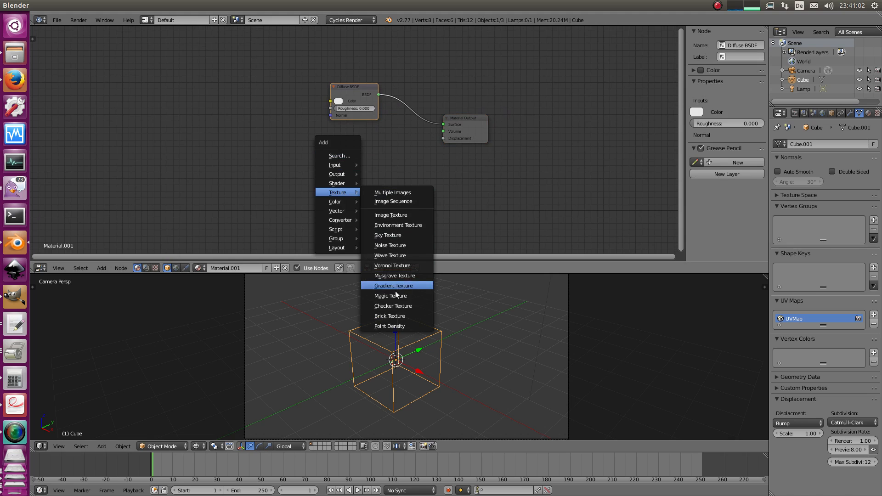
{"action": "left_click", "coordinate": [393, 305]}
{"action": "left_click", "coordinate": [340, 143]}
{"action": "scroll", "coordinate": [302, 169], "scroll_direction": "up", "scroll_amount": 1}
Add a Texture Coordinate node before the Checker Texture and link its UV output to the texture's Vector input.
{"action": "key", "text": "shift+a"}
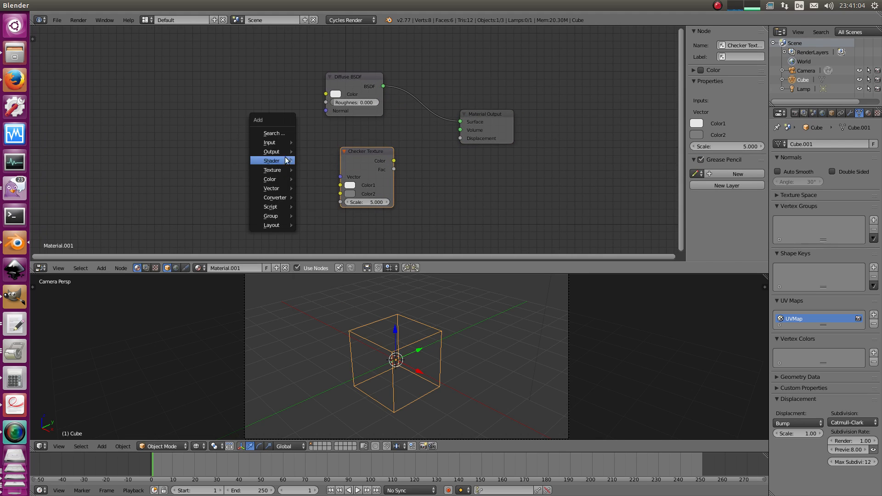
{"action": "mouse_move", "coordinate": [276, 142]}
{"action": "left_click", "coordinate": [317, 154]}
{"action": "left_click", "coordinate": [316, 177]}
{"action": "left_click_drag", "start_coordinate": [317, 181], "coordinate": [341, 177]}
{"action": "left_click_drag", "start_coordinate": [271, 170], "coordinate": [248, 167]}
Link the Checker Texture's Fac output to the Material Output's Displacement input.
{"action": "left_click_drag", "start_coordinate": [393, 168], "coordinate": [487, 139]}
{"action": "left_click", "coordinate": [384, 163]}
{"action": "key", "text": "KP_Decimal"}
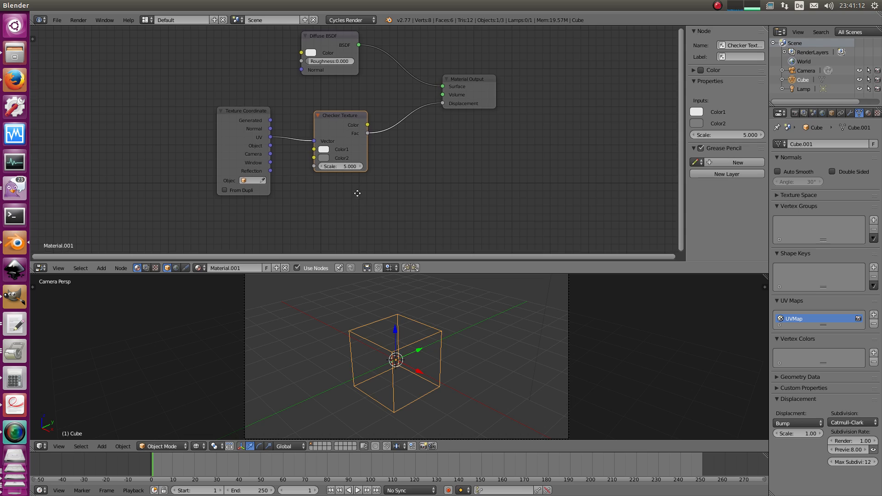
Set the Checker Texture's Color2 to black and its Color1 to pure white.
{"action": "left_click", "coordinate": [316, 154]}
{"action": "left_click_drag", "start_coordinate": [390, 209], "coordinate": [401, 242]}
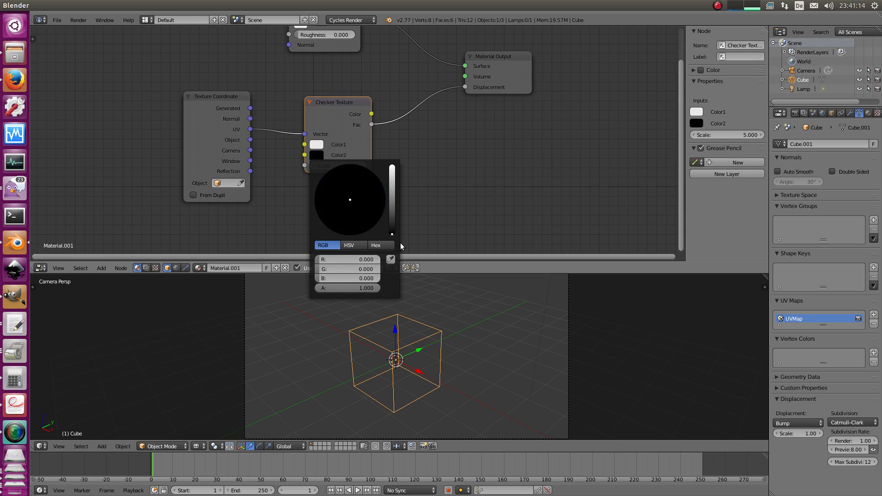
{"action": "left_click", "coordinate": [320, 144]}
{"action": "left_click_drag", "start_coordinate": [391, 162], "coordinate": [396, 148]}
Set the Checker Texture's scale to 20.
{"action": "middle_click_drag", "start_coordinate": [386, 168], "coordinate": [363, 142], "text": "ctrl"}
{"action": "left_click", "coordinate": [342, 168]}
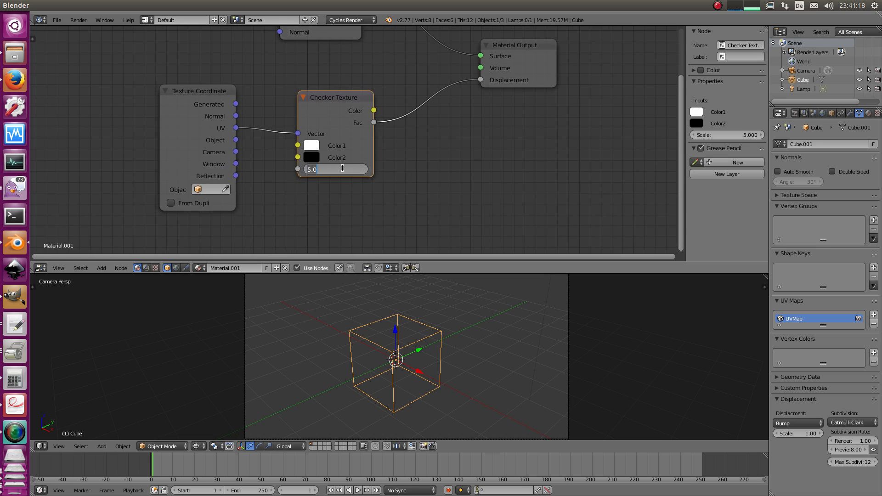
{"action": "type", "text": "20"}
{"action": "key", "text": "Return"}
{"action": "scroll", "coordinate": [394, 197], "scroll_direction": "down", "scroll_amount": 1}
Preview the cube in Rendered viewport shading, then return to wireframe.
{"action": "left_click", "coordinate": [200, 447]}
{"action": "left_click", "coordinate": [222, 381]}
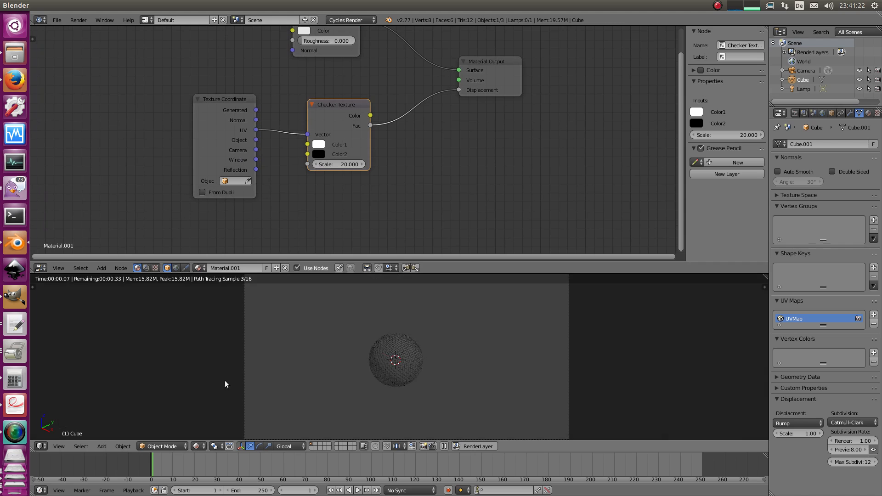
{"action": "key", "text": "z"}
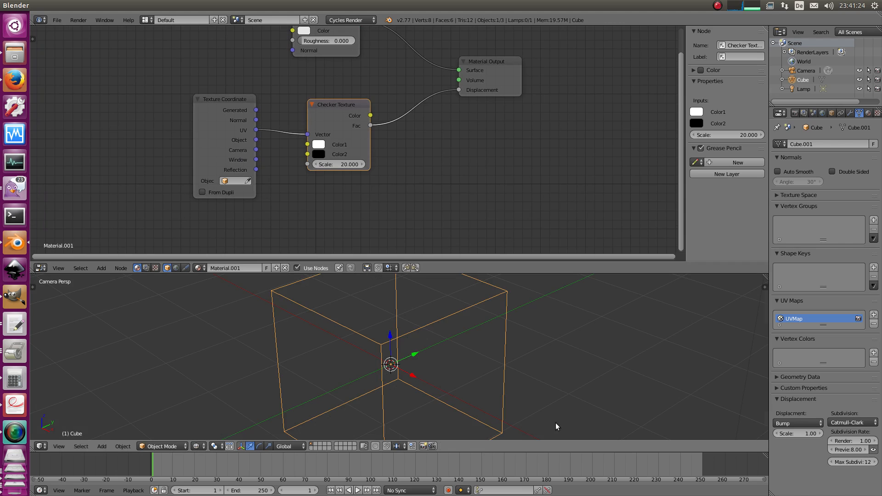
Change the cube's displacement method from Bump to Both.
{"action": "left_click", "coordinate": [798, 422]}
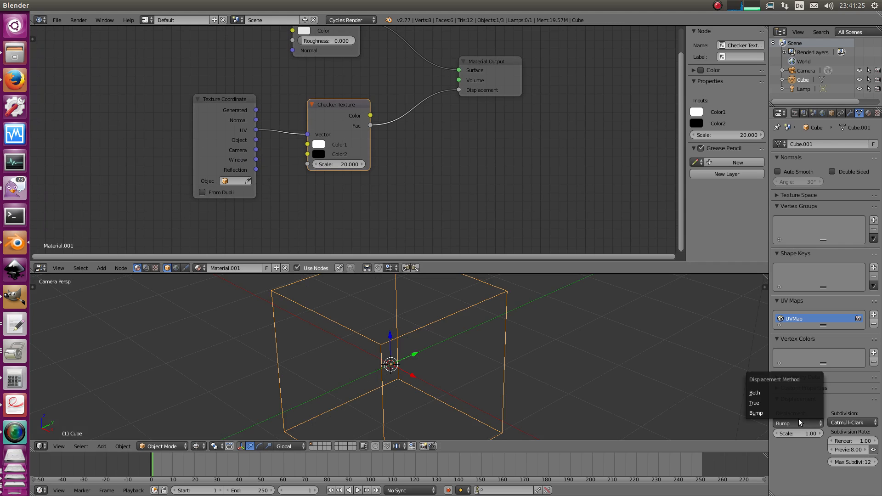
{"action": "left_click", "coordinate": [784, 392]}
{"action": "scroll", "coordinate": [322, 349], "scroll_direction": "down", "scroll_amount": 5}
{"action": "scroll", "coordinate": [322, 353], "scroll_direction": "up", "scroll_amount": 4}
Examine the true displacement in Rendered shading from several angles, then return to the wireframe camera view.
{"action": "left_click", "coordinate": [198, 446]}
{"action": "left_click", "coordinate": [248, 384]}
{"action": "middle_click_drag", "start_coordinate": [330, 353], "coordinate": [311, 403]}
{"action": "key", "text": "KP_Decimal"}
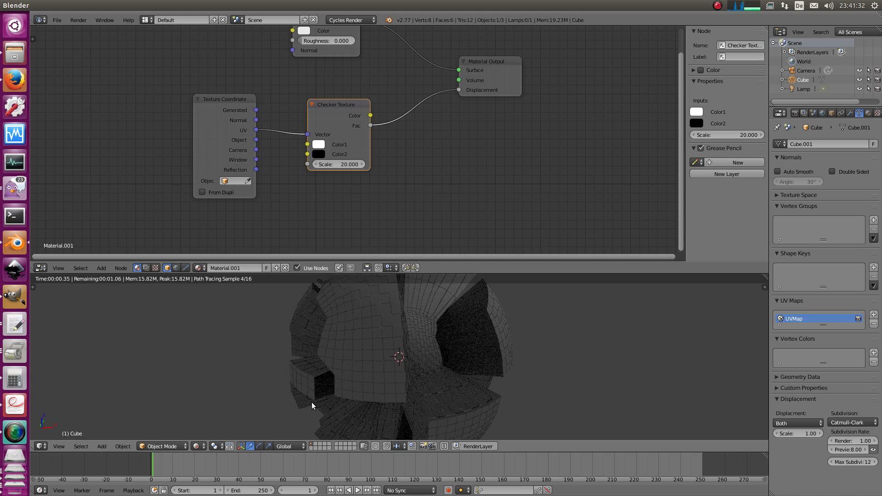
{"action": "mouse_move", "coordinate": [473, 329]}
{"action": "middle_mouse_down"}
{"action": "mouse_move", "coordinate": [431, 297]}
{"action": "mouse_move", "coordinate": [505, 301]}
{"action": "mouse_move", "coordinate": [510, 324]}
{"action": "mouse_move", "coordinate": [459, 331]}
{"action": "middle_mouse_up"}
{"action": "key", "text": "KP_0"}
{"action": "key", "text": "z"}
Set the preview subdivision rate to 2 and check the displaced cube in Rendered shading.
{"action": "left_click", "coordinate": [847, 450]}
{"action": "type", "text": "2"}
{"action": "key", "text": "Return"}
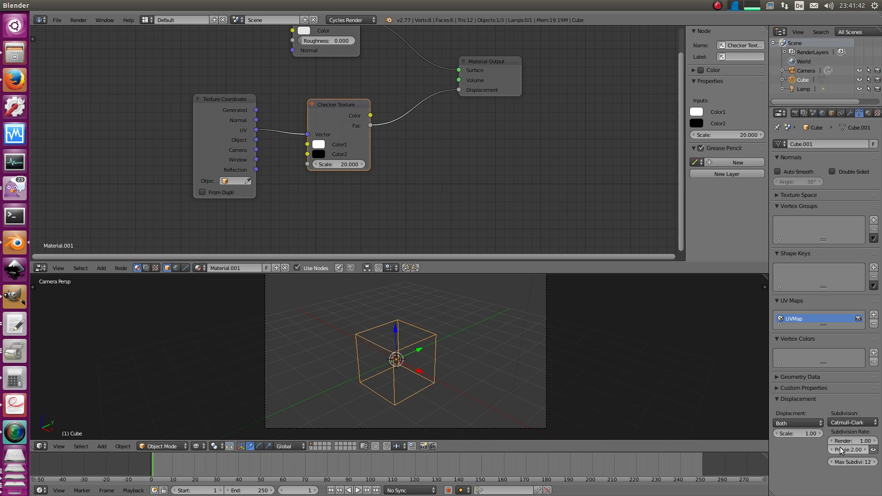
{"action": "left_click", "coordinate": [201, 446]}
{"action": "left_click", "coordinate": [209, 384]}
{"action": "scroll", "coordinate": [456, 357], "scroll_direction": "down", "scroll_amount": 3}
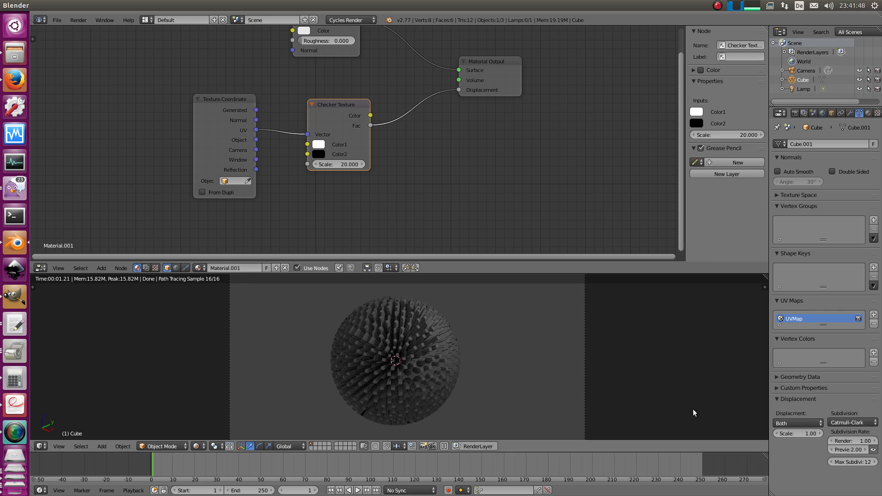
{"action": "key", "text": "shift+z"}
Set the preview subdivision rate to 1 and examine the displaced cube in Rendered shading from different angles.
{"action": "left_click_drag", "start_coordinate": [845, 452], "coordinate": [828, 450]}
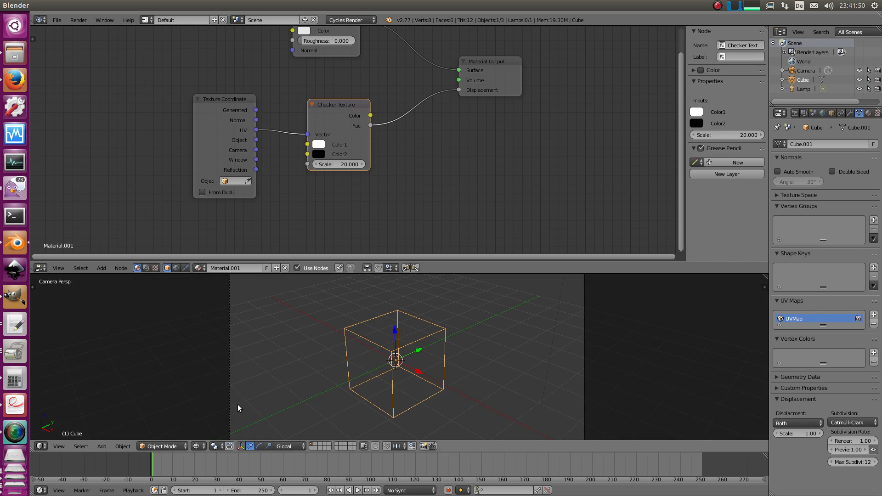
{"action": "left_click", "coordinate": [201, 446]}
{"action": "left_click", "coordinate": [209, 384]}
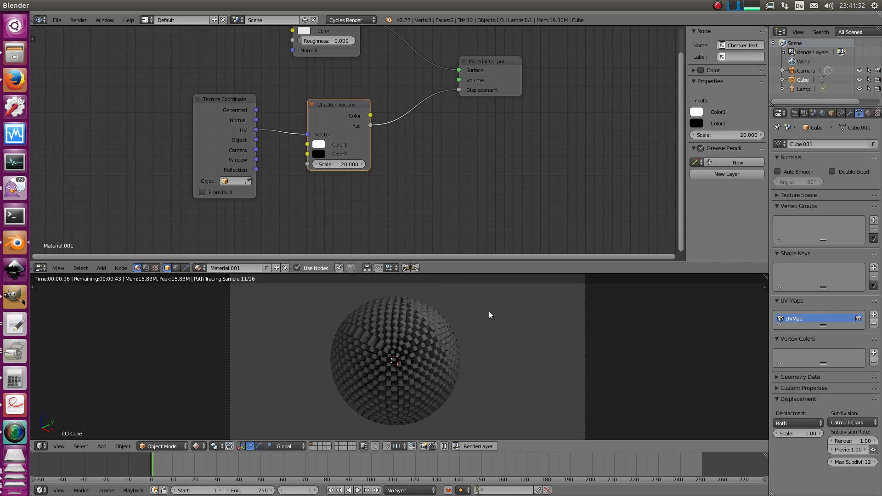
{"action": "scroll", "coordinate": [483, 366], "scroll_direction": "up", "scroll_amount": 5}
{"action": "mouse_move", "coordinate": [553, 363]}
{"action": "middle_mouse_down"}
{"action": "mouse_move", "coordinate": [541, 286]}
{"action": "mouse_move", "coordinate": [583, 308]}
{"action": "mouse_move", "coordinate": [528, 346]}
{"action": "middle_mouse_up"}
{"action": "scroll", "coordinate": [528, 346], "scroll_direction": "down", "scroll_amount": 4}
{"action": "key", "text": "KP_0"}
{"action": "key", "text": "z"}
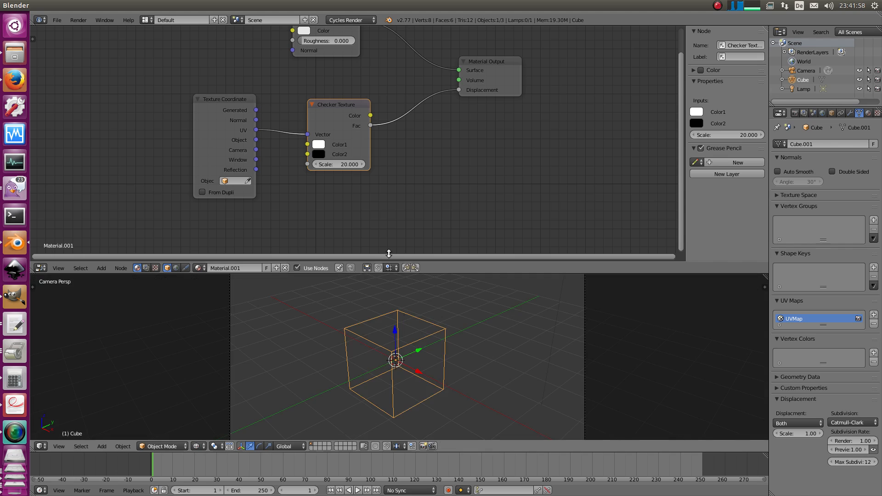
Insert a Math node set to Subtract between the Checker Texture's Fac output and the Material Output's Displacement input.
{"action": "key", "text": "shift+a"}
{"action": "mouse_move", "coordinate": [388, 212]}
{"action": "left_click", "coordinate": [433, 211]}
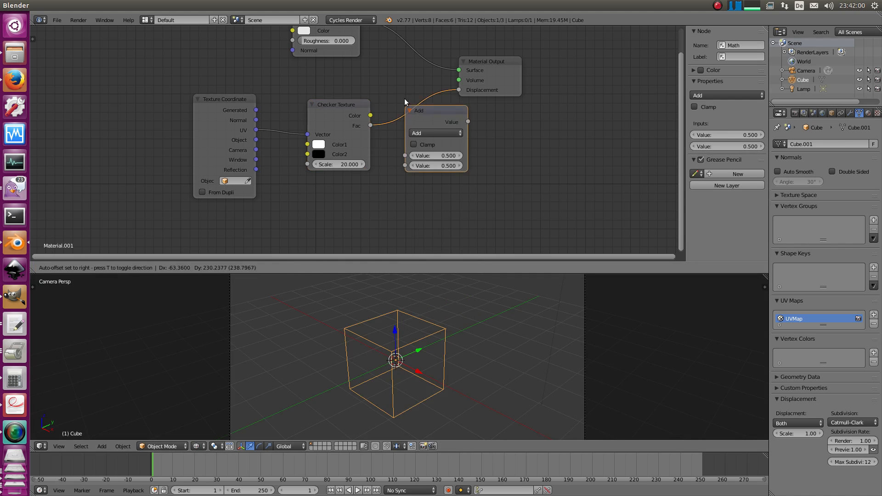
{"action": "left_click", "coordinate": [405, 79]}
{"action": "left_click", "coordinate": [432, 114]}
{"action": "left_click", "coordinate": [434, 133]}
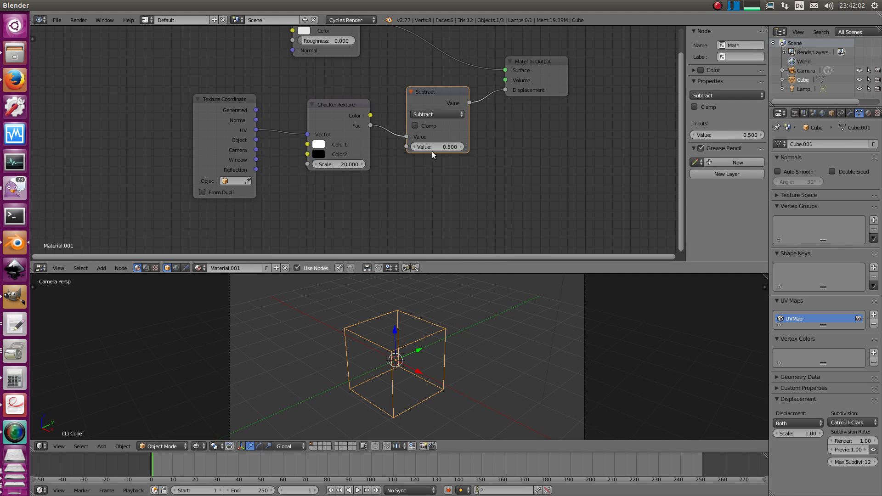
Examine the subtracted displacement in Rendered shading, then return to the wireframe camera view.
{"action": "left_click", "coordinate": [198, 446]}
{"action": "left_click", "coordinate": [219, 384]}
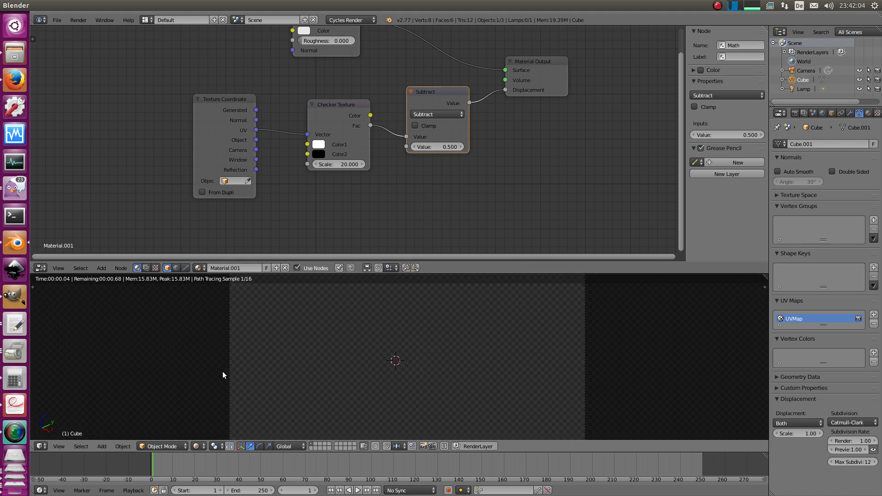
{"action": "scroll", "coordinate": [409, 338], "scroll_direction": "up", "scroll_amount": 3}
{"action": "middle_click_drag", "start_coordinate": [512, 332], "coordinate": [389, 325]}
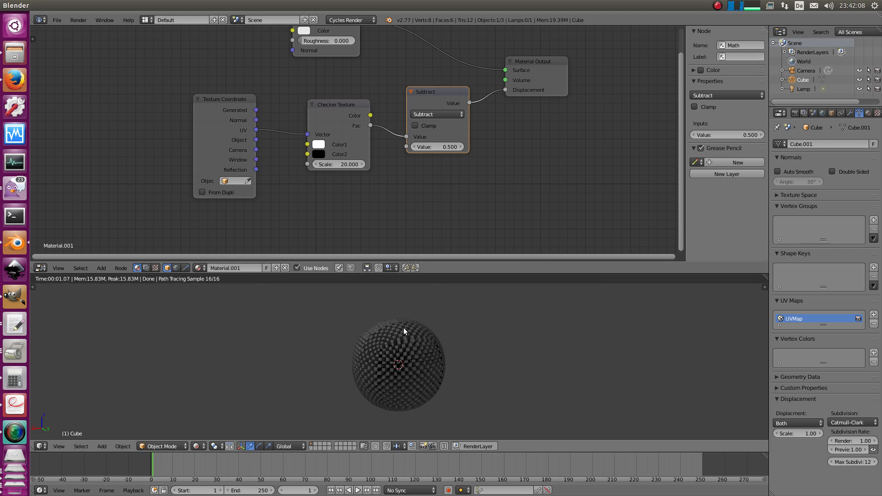
{"action": "key", "text": "z"}
{"action": "key", "text": "KP_0"}
Deselect the cube, set Max Subdivisions to 1 and show the result in Rendered shading.
{"action": "key", "text": "a"}
{"action": "scroll", "coordinate": [489, 374], "scroll_direction": "down", "scroll_amount": 2}
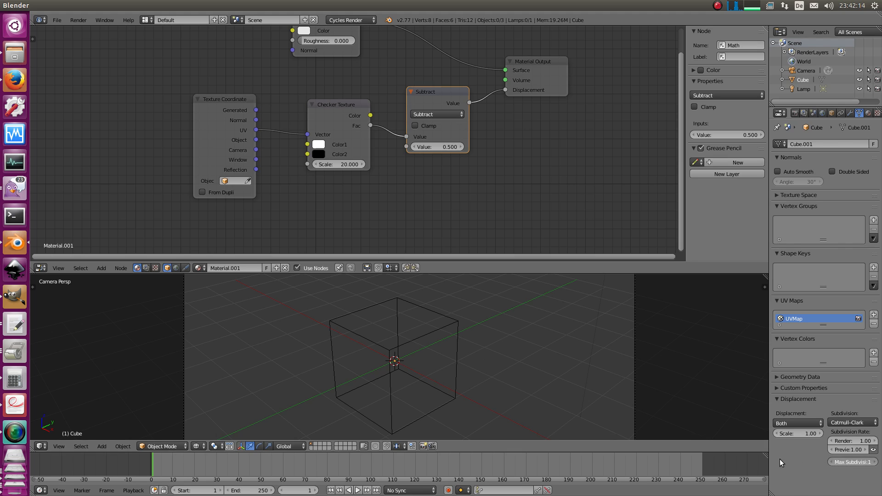
{"action": "scroll", "coordinate": [515, 357], "scroll_direction": "down", "scroll_amount": 3}
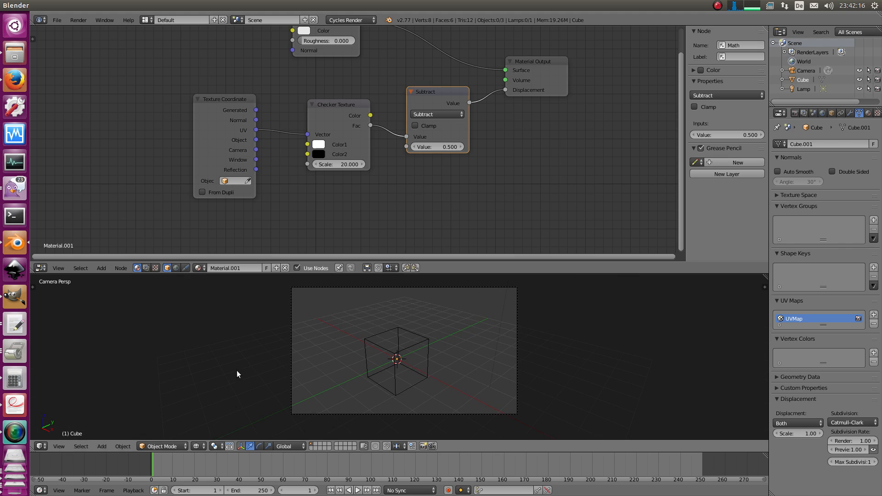
{"action": "scroll", "coordinate": [317, 386], "scroll_direction": "up", "scroll_amount": 3}
{"action": "left_click", "coordinate": [196, 446]}
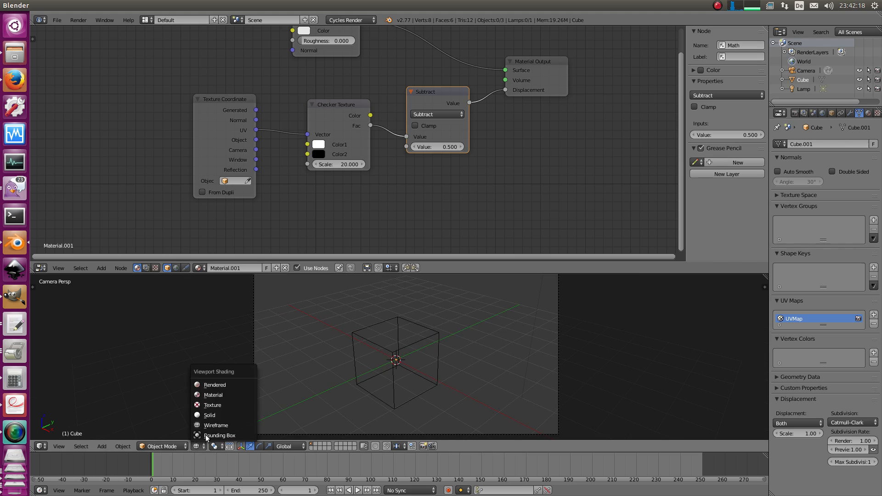
{"action": "left_click", "coordinate": [223, 385]}
{"action": "scroll", "coordinate": [223, 385], "scroll_direction": "up", "scroll_amount": 2}
Disconnect the Subtract node from the Material Output's Displacement input and refresh the rendered preview.
{"action": "left_click_drag", "start_coordinate": [505, 90], "coordinate": [478, 124]}
{"action": "key", "text": "z"}
{"action": "left_click", "coordinate": [205, 442]}
{"action": "left_click", "coordinate": [216, 383]}
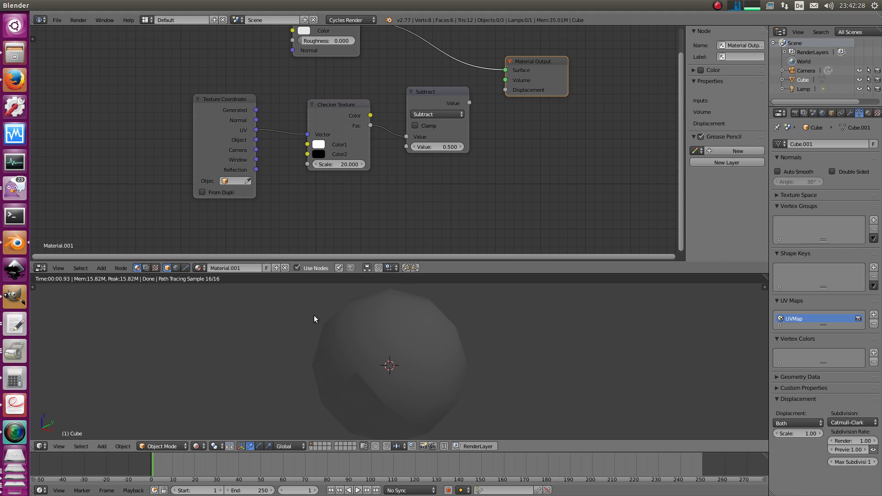
Set Max Subdivisions to 3 and show the undisplaced cube in Rendered shading.
{"action": "key", "text": "shift+z"}
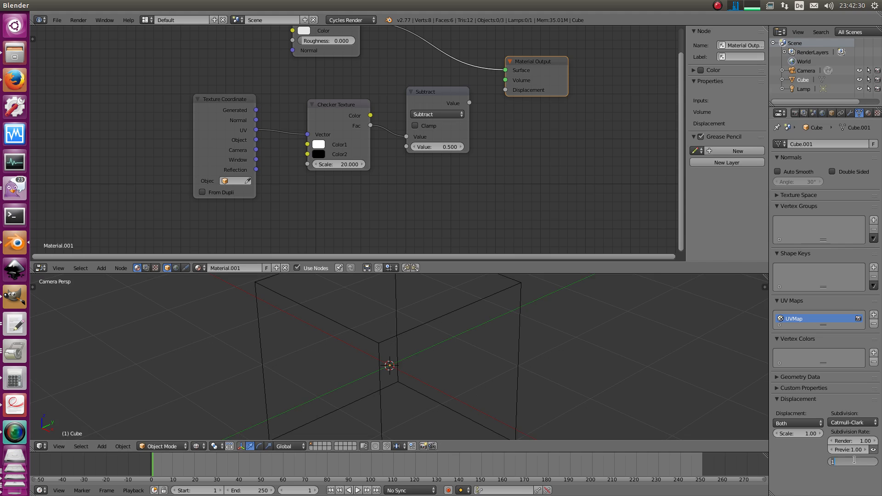
{"action": "scroll", "coordinate": [320, 371], "scroll_direction": "down", "scroll_amount": 1}
{"action": "left_click", "coordinate": [199, 446]}
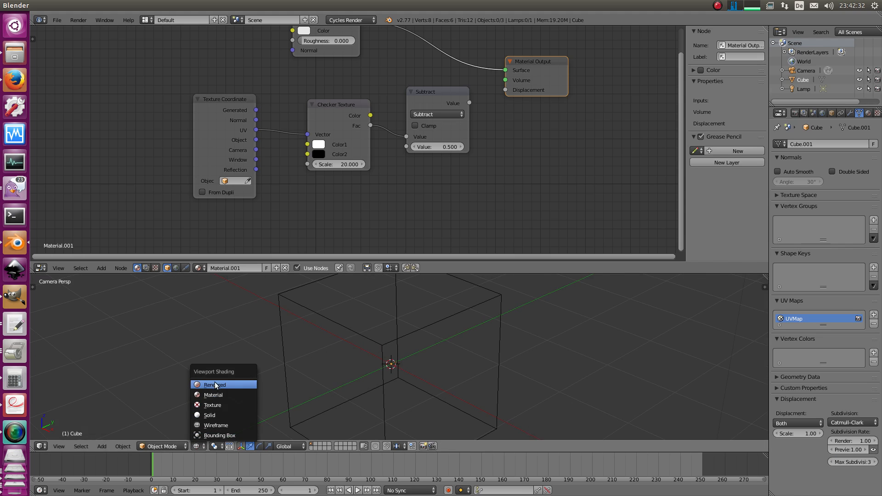
{"action": "left_click", "coordinate": [214, 385]}
{"action": "scroll", "coordinate": [380, 398], "scroll_direction": "up", "scroll_amount": 4}
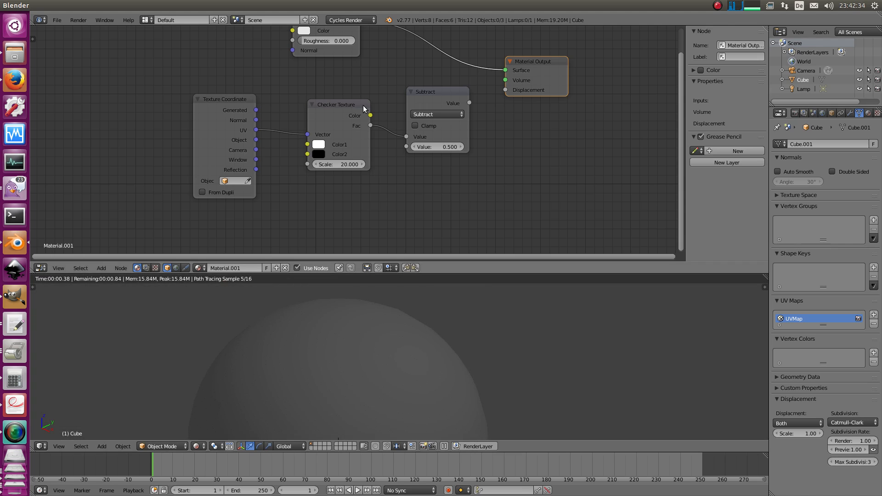
Add a Wireframe input node before the Diffuse BSDF.
{"action": "middle_click_drag", "start_coordinate": [363, 105], "coordinate": [382, 192]}
{"action": "key", "text": "shift+a"}
{"action": "mouse_move", "coordinate": [234, 72]}
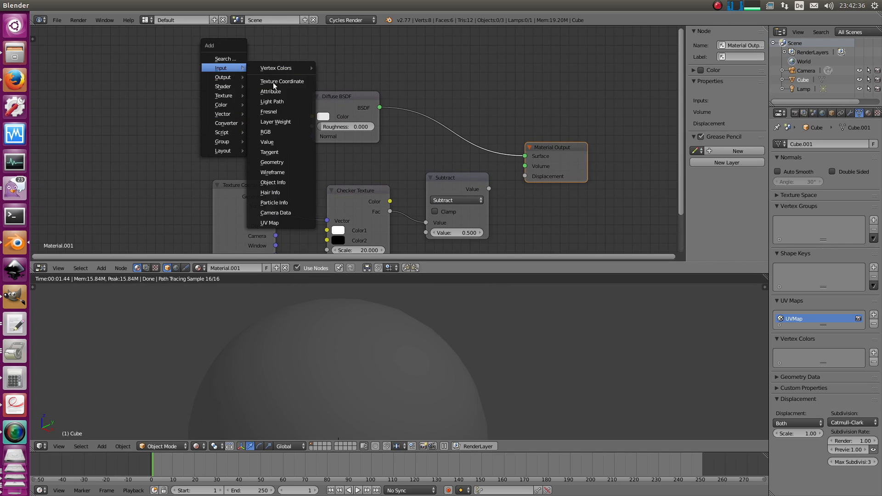
{"action": "left_click", "coordinate": [277, 163]}
{"action": "left_click", "coordinate": [180, 75]}
Link the Wireframe's Fac output to the Diffuse BSDF's Color, enable Pixel Size and set the size to 1.
{"action": "left_click_drag", "start_coordinate": [255, 99], "coordinate": [256, 99]}
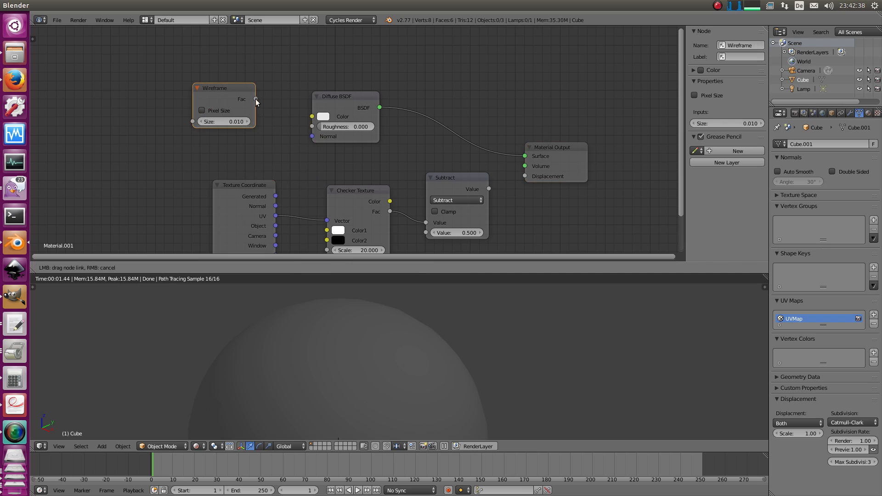
{"action": "left_click_drag", "start_coordinate": [313, 120], "coordinate": [313, 117]}
{"action": "left_click", "coordinate": [218, 110]}
{"action": "left_click_drag", "start_coordinate": [222, 121], "coordinate": [249, 147]}
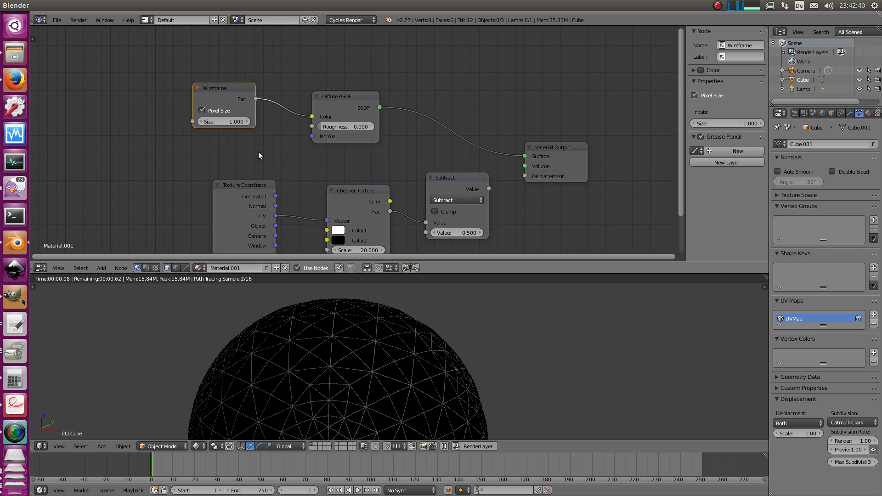
Set Max Subdivisions back to 1 and show the wireframe material in Rendered shading.
{"action": "scroll", "coordinate": [463, 304], "scroll_direction": "down", "scroll_amount": 2}
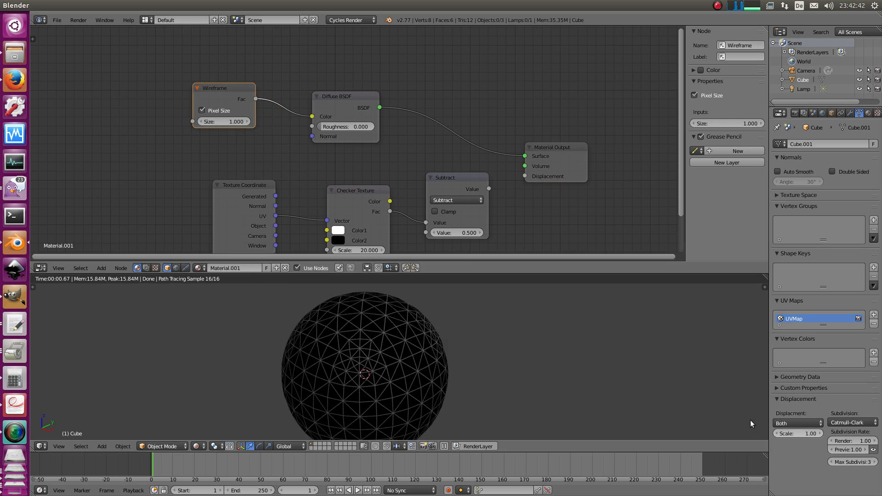
{"action": "key", "text": "shift+z"}
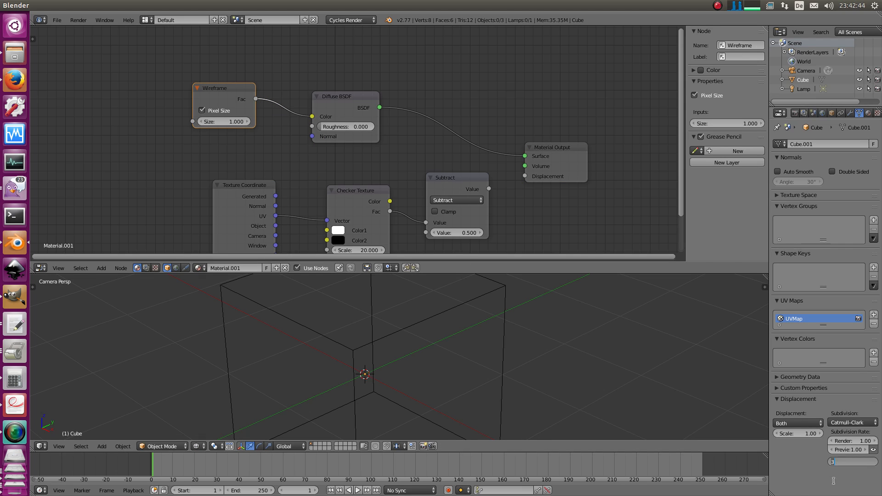
{"action": "key", "text": "Escape"}
{"action": "scroll", "coordinate": [429, 356], "scroll_direction": "down", "scroll_amount": 4}
{"action": "left_click", "coordinate": [198, 446]}
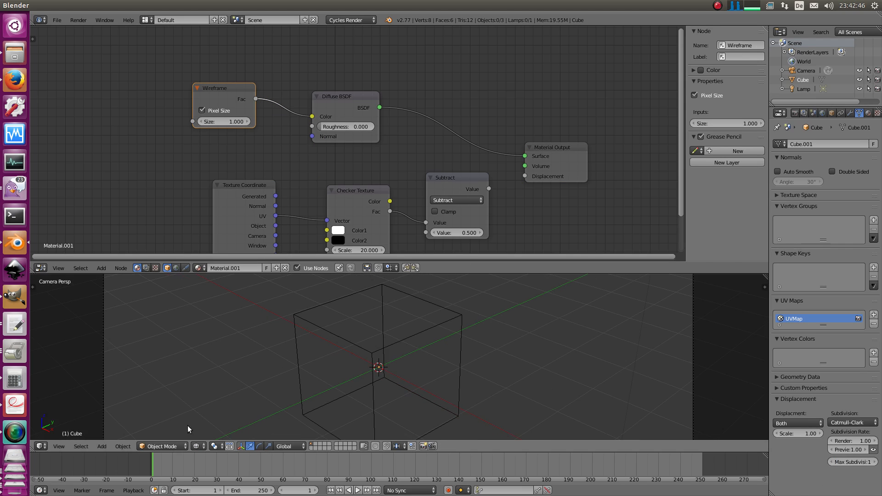
{"action": "left_click", "coordinate": [212, 385]}
{"action": "scroll", "coordinate": [398, 338], "scroll_direction": "up", "scroll_amount": 2}
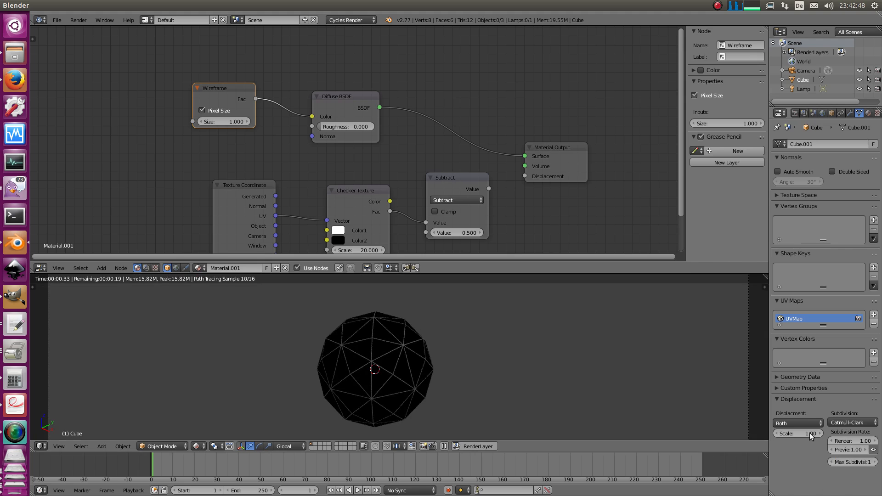
Lower the render subdivision rate to 0.10.
{"action": "left_click", "coordinate": [840, 440]}
{"action": "key", "text": "Return"}
{"action": "left_click", "coordinate": [830, 440]}
{"action": "left_click", "coordinate": [831, 440]}
{"action": "left_click", "coordinate": [831, 440]}
{"action": "left_click", "coordinate": [830, 440]}
{"action": "left_click", "coordinate": [830, 442]}
{"action": "left_click", "coordinate": [829, 442]}
{"action": "left_click", "coordinate": [830, 443]}
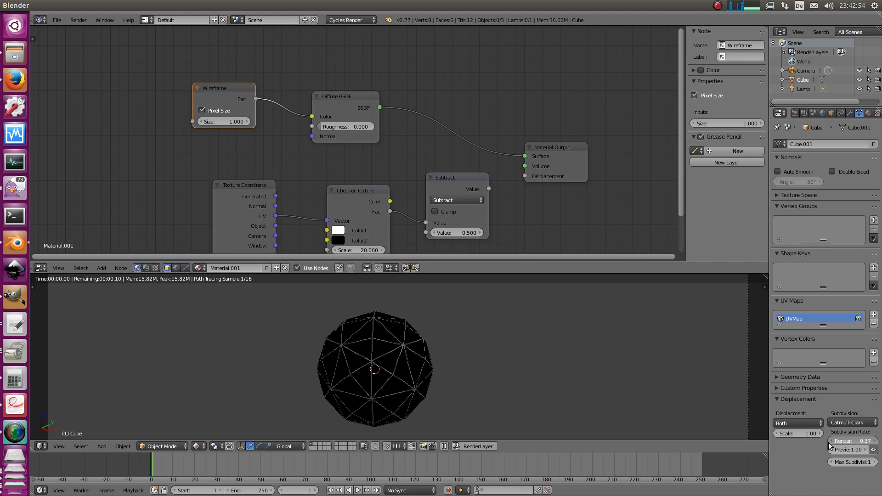
{"action": "left_click", "coordinate": [831, 441]}
{"action": "left_click", "coordinate": [830, 442]}
{"action": "left_click", "coordinate": [830, 442]}
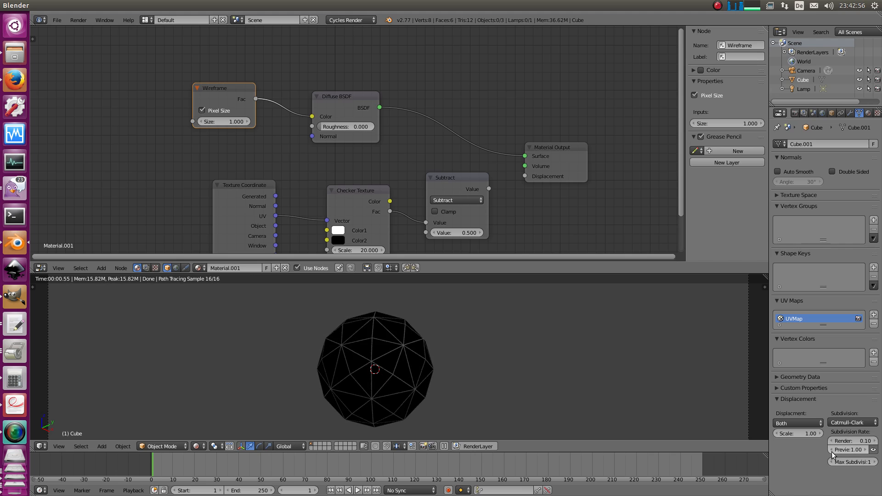
Raise Max Subdivisions one level at a time to 7 while watching the rendered preview.
{"action": "left_click", "coordinate": [876, 462]}
{"action": "left_click", "coordinate": [875, 462]}
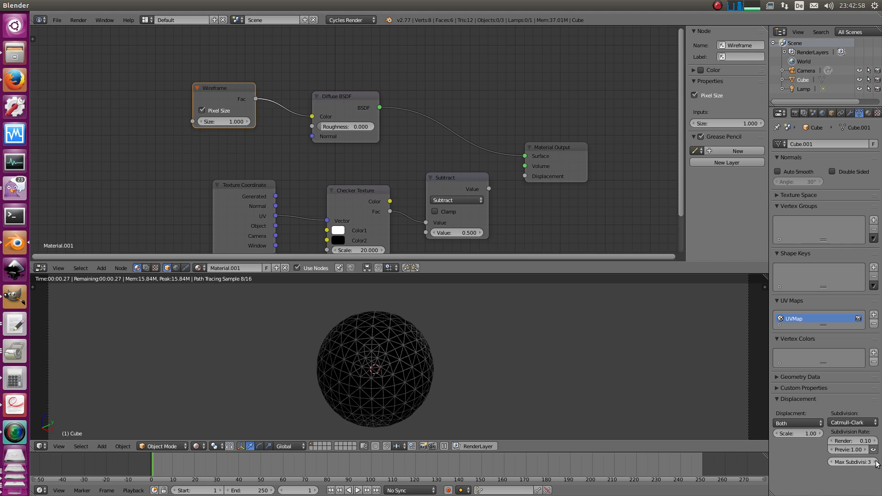
{"action": "left_click", "coordinate": [876, 462]}
{"action": "left_click", "coordinate": [876, 462]}
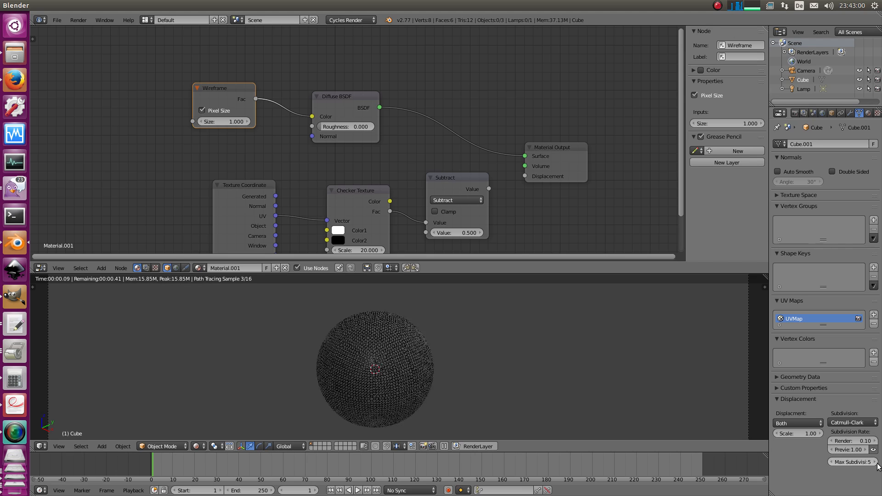
{"action": "left_click", "coordinate": [876, 462]}
{"action": "left_click", "coordinate": [875, 462]}
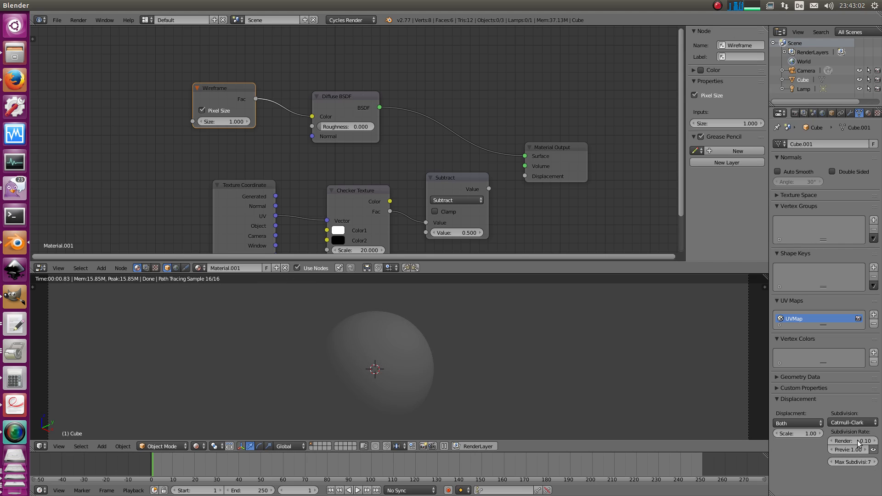
Leave the rendered preview, add a level 1 Subdivision Surface modifier to the cube and reopen its mesh data properties.
{"action": "key", "text": "shift+z"}
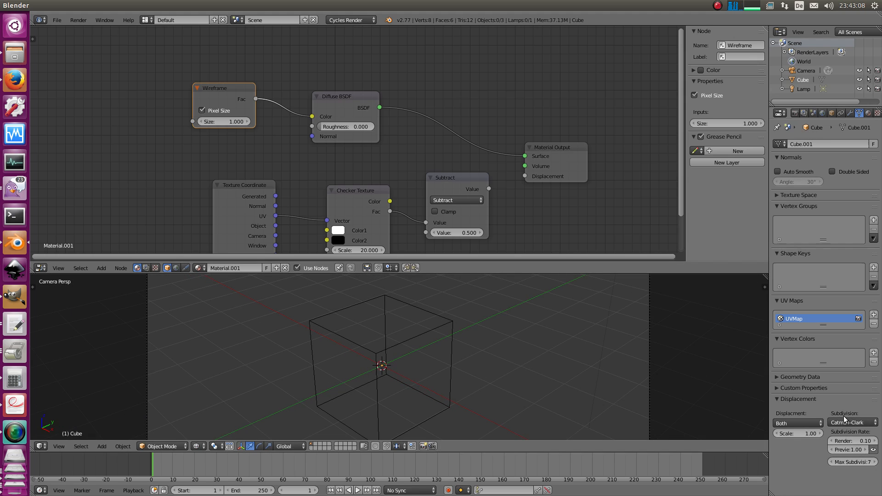
{"action": "right_click", "coordinate": [441, 328]}
{"action": "left_click", "coordinate": [850, 113]}
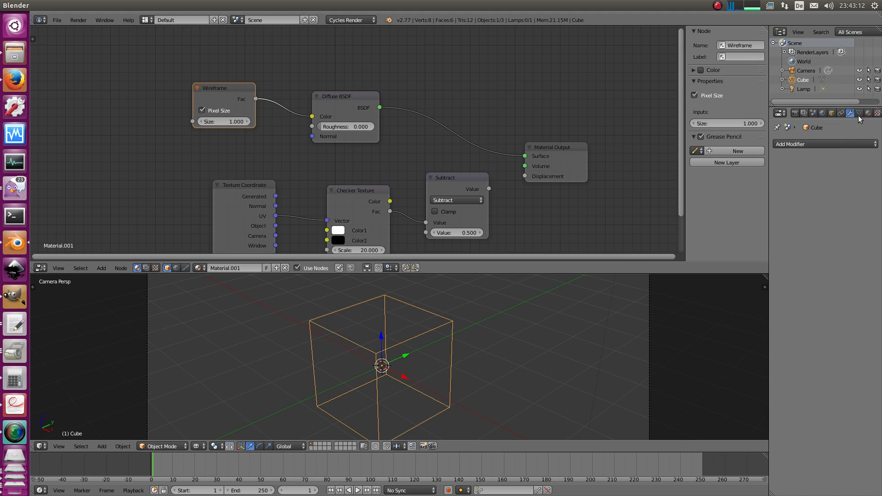
{"action": "left_click", "coordinate": [827, 144]}
{"action": "key", "text": "ctrl+1"}
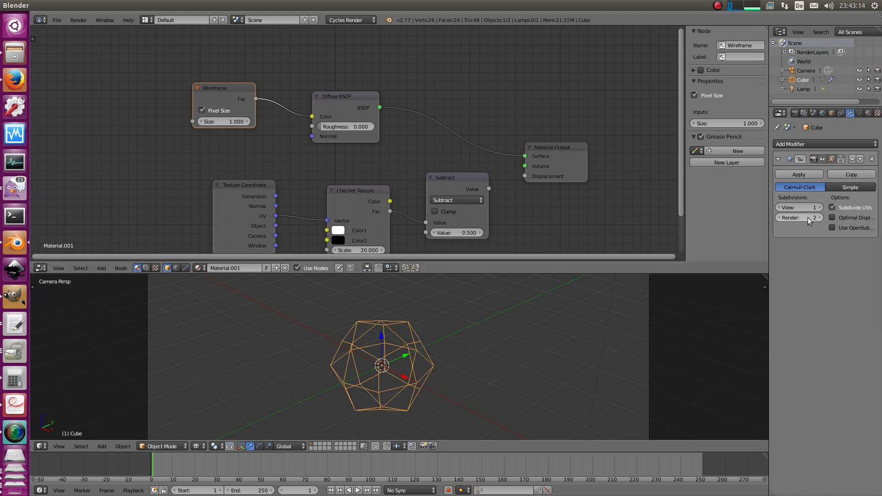
{"action": "left_click", "coordinate": [859, 113]}
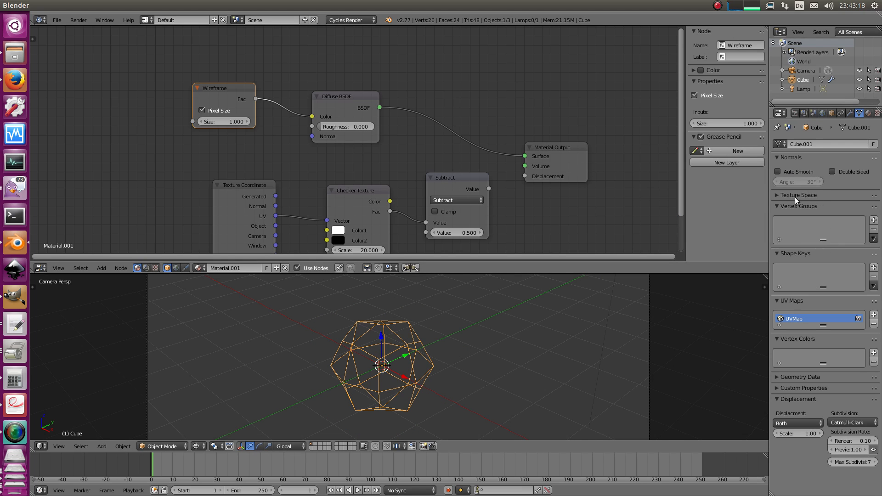
{"action": "middle_click_drag", "start_coordinate": [531, 354], "coordinate": [549, 347], "text": "shift"}
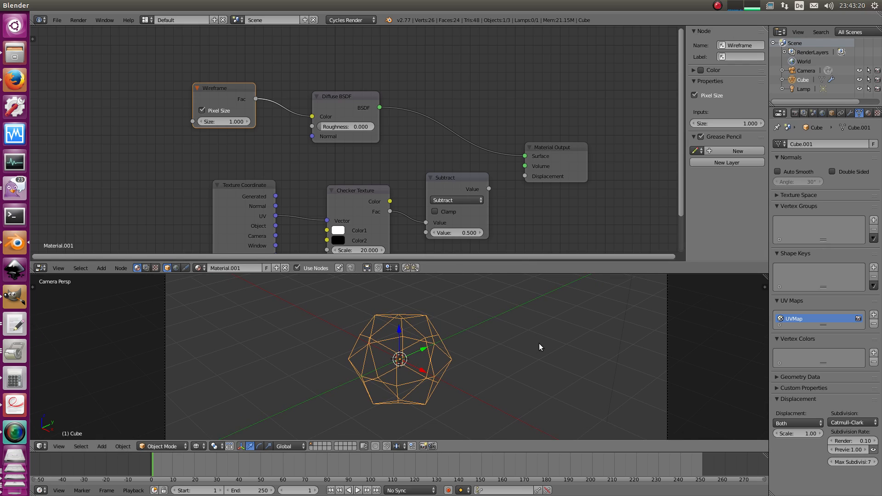